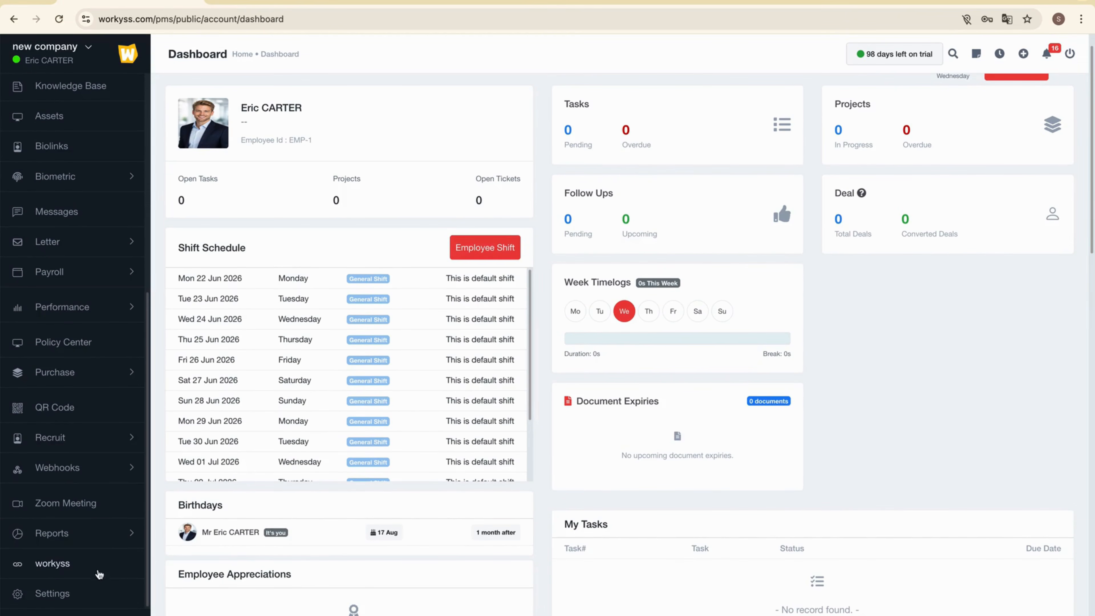
Step: Open the Payroll Settings page in the company settings
left_click(53, 594)
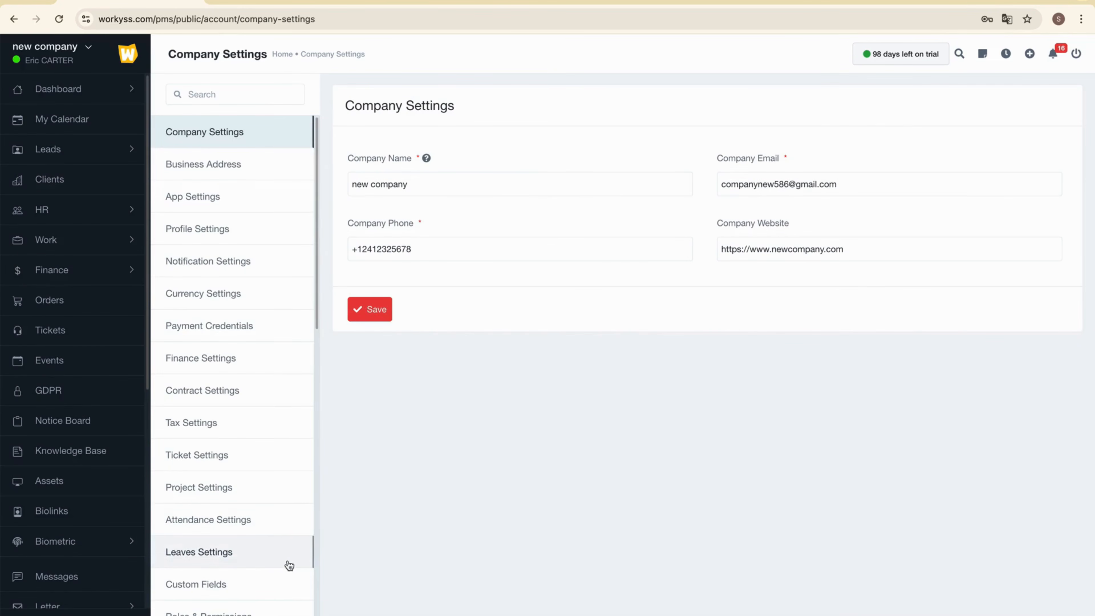
scroll(288, 565, "down", 7)
scroll(289, 565, "down", 8)
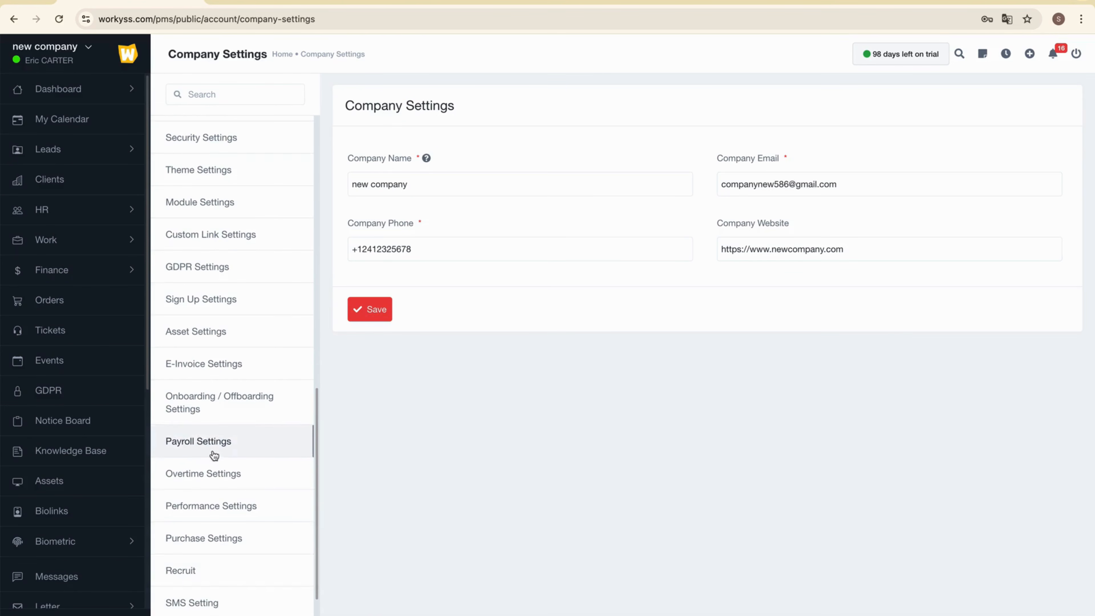
left_click(190, 444)
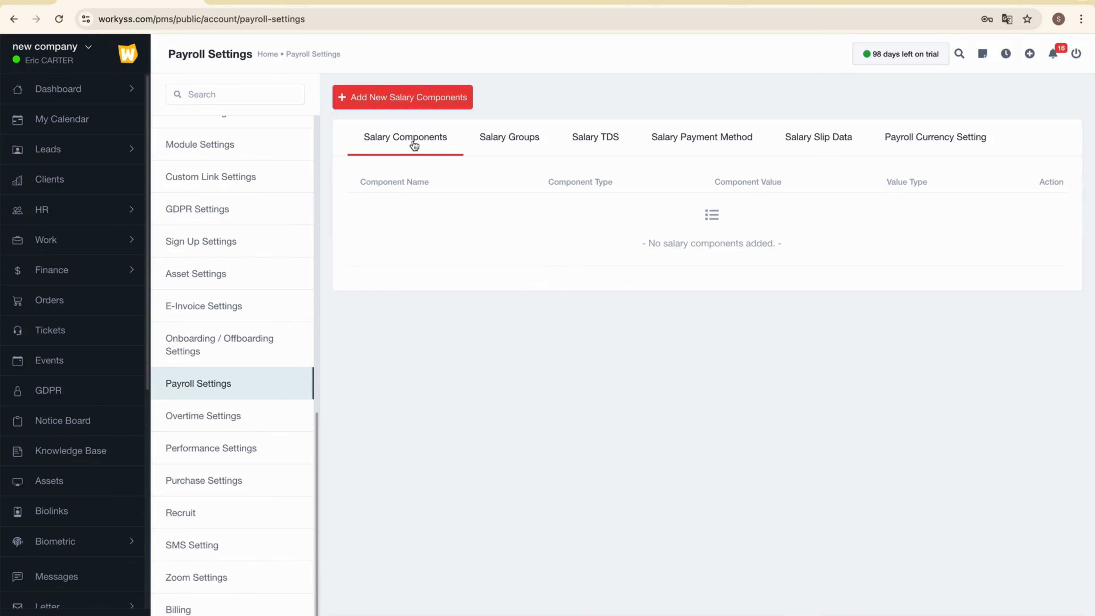
Step: Add and save a salary component named Basic Salary as fixed Earnings with a monthly value of 3000
left_click(420, 105)
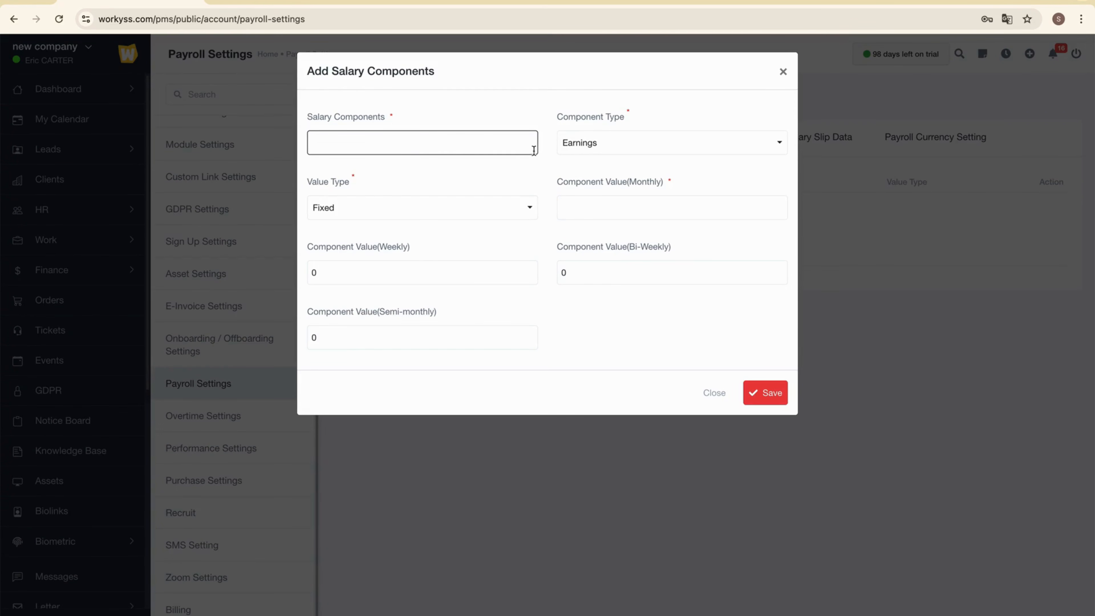
type("Basic Salary")
left_click(625, 146)
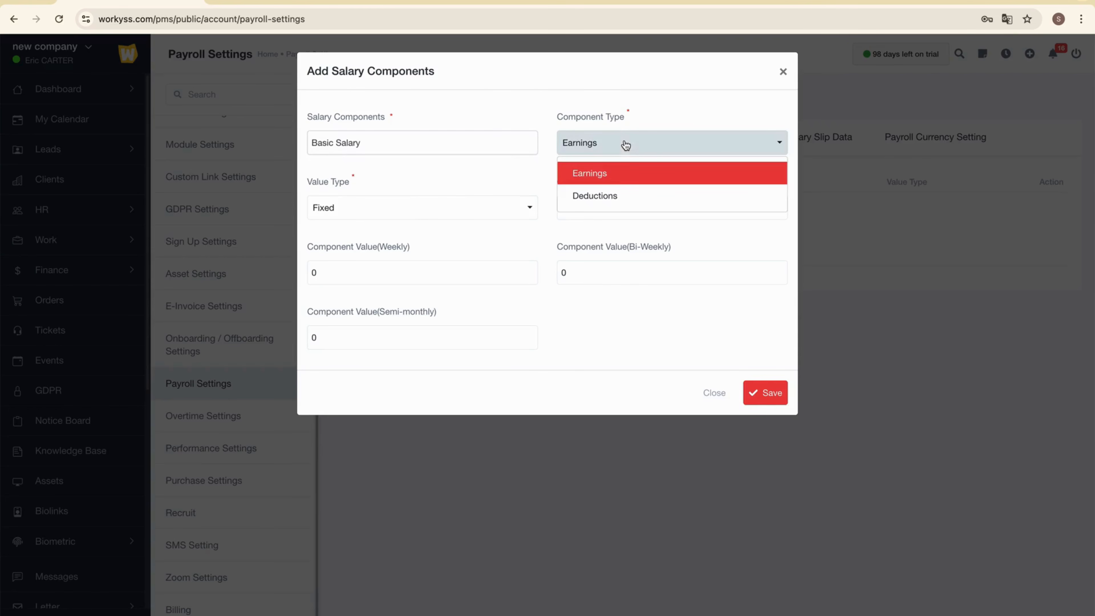
left_click(608, 176)
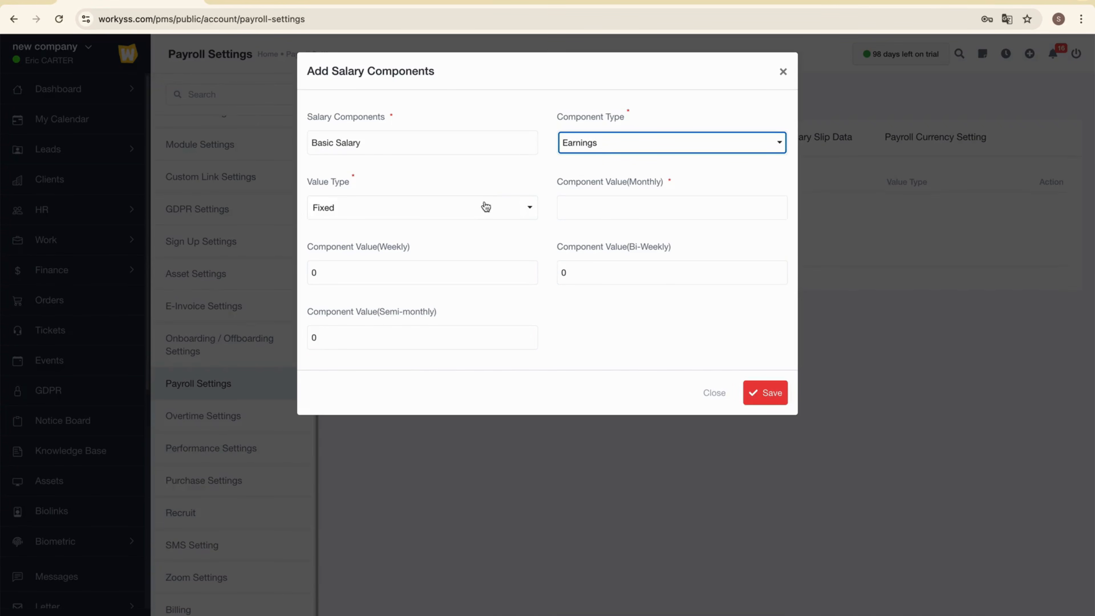
left_click(574, 210)
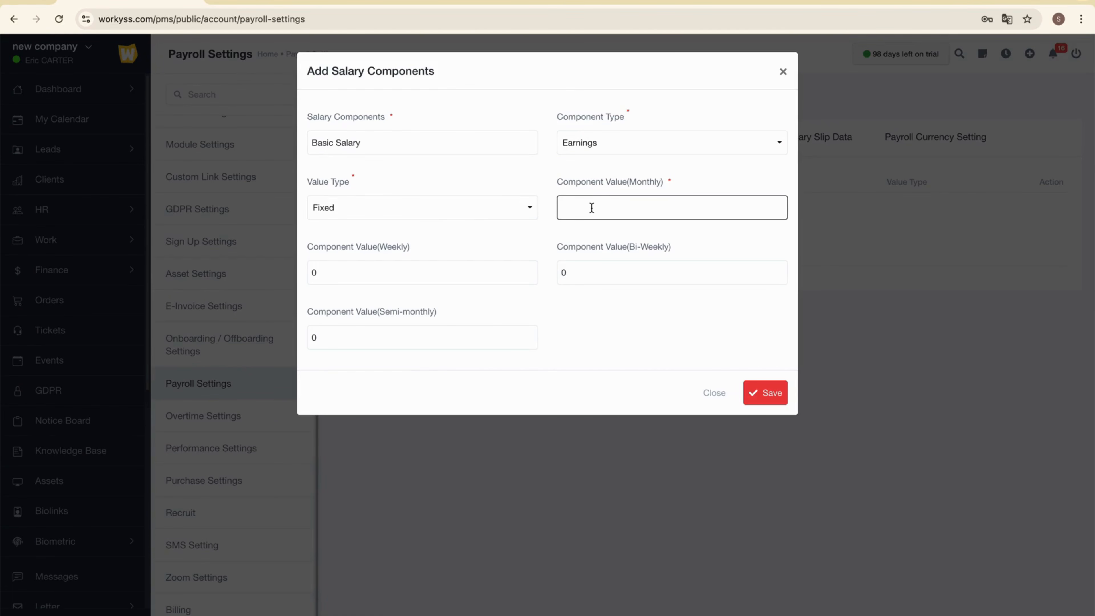
type("3000")
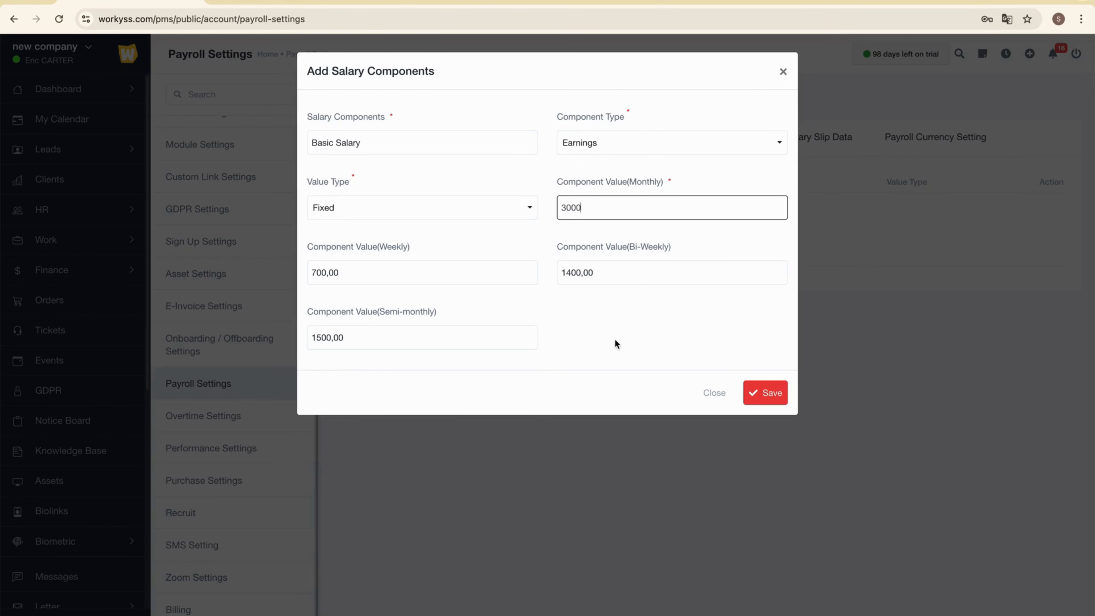
left_click(608, 315)
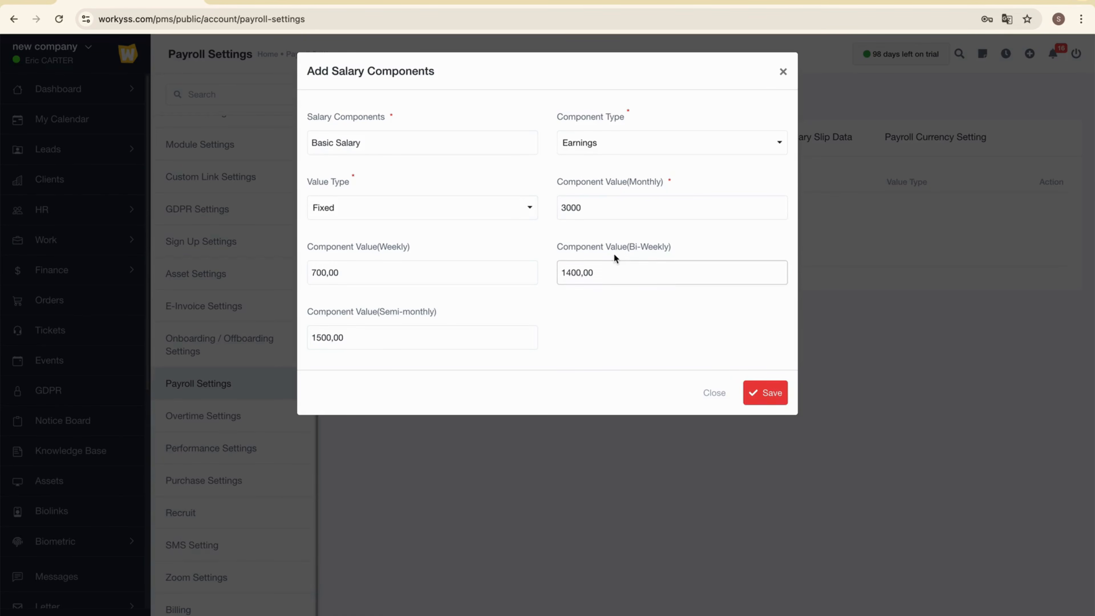
left_click(619, 207)
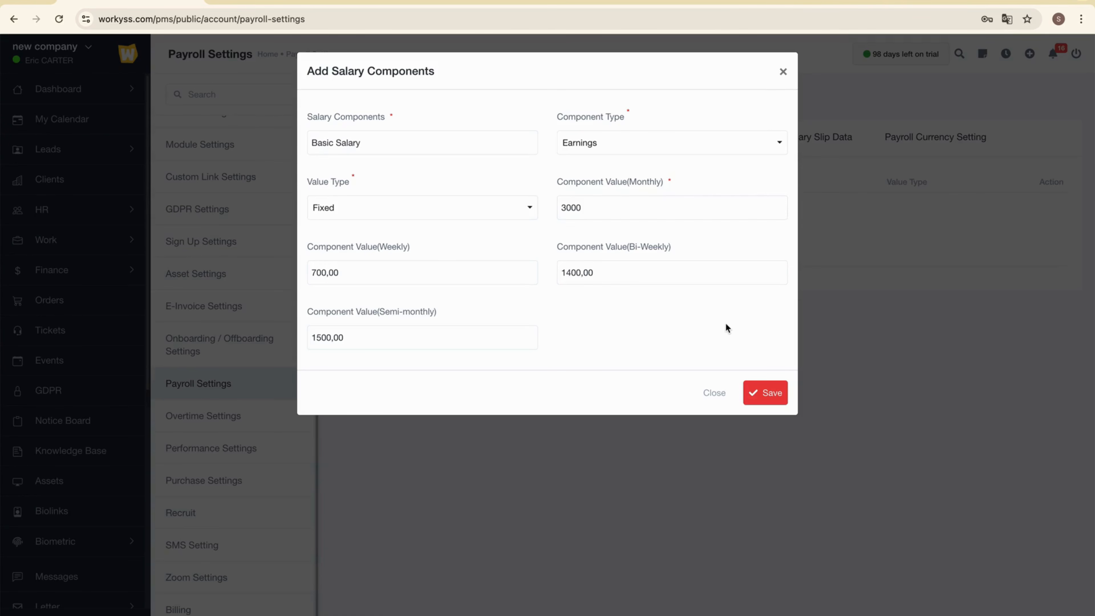
left_click(772, 397)
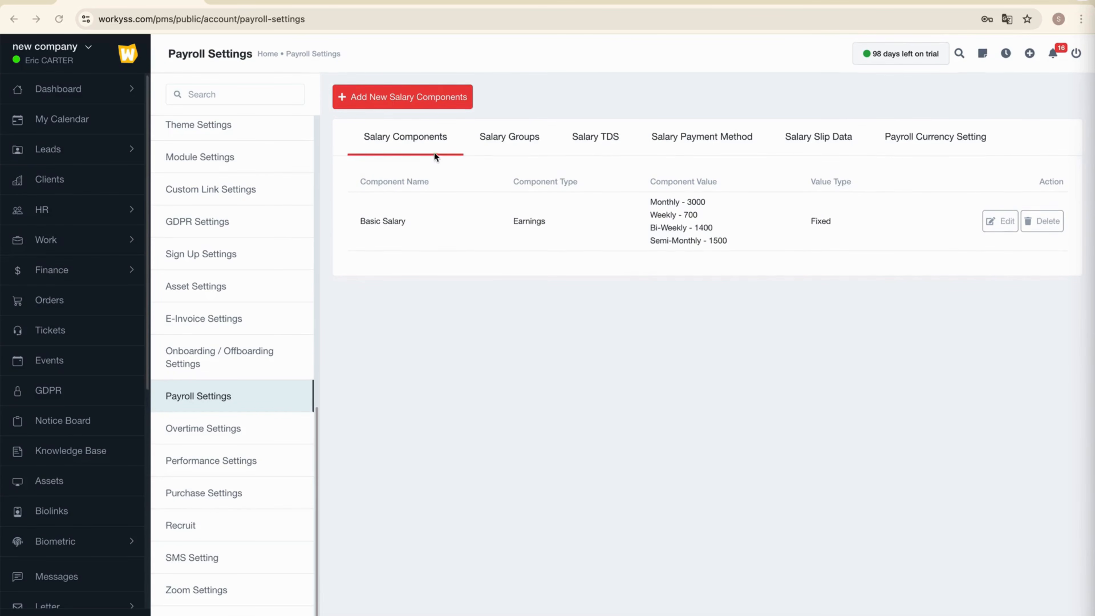
Step: Add and save a salary component named Transport Allowance as fixed Earnings with a monthly value of 200
left_click(396, 98)
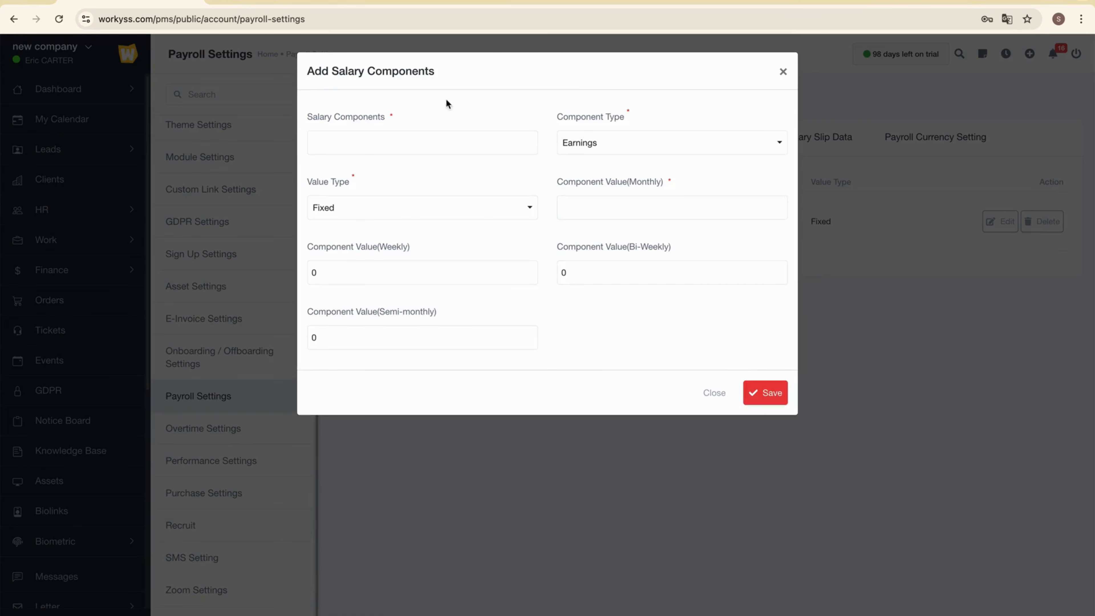
left_click(404, 139)
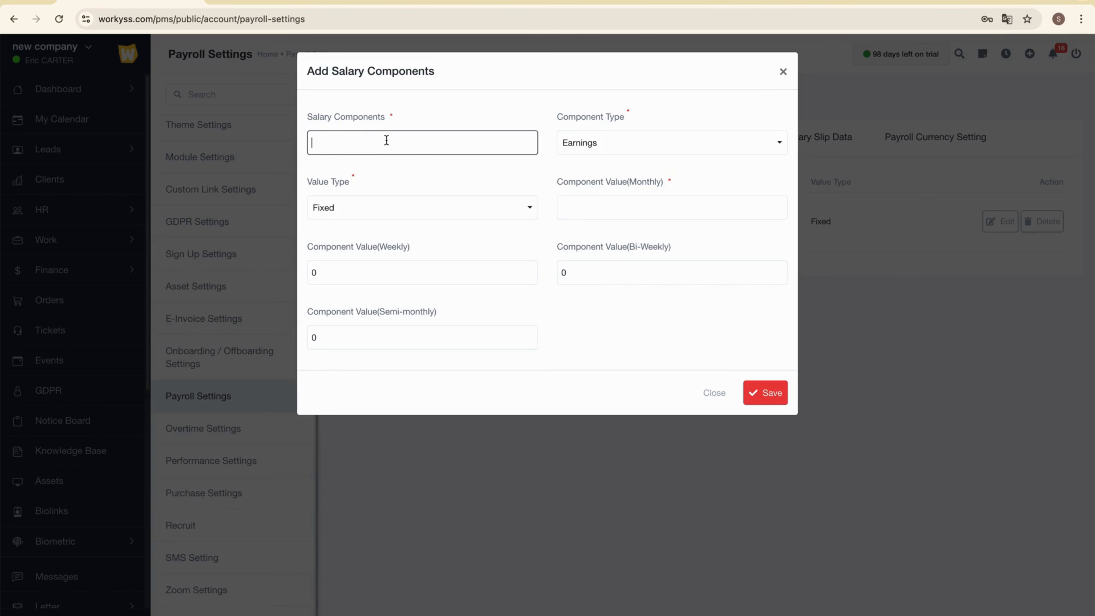
type("Transport Allowance")
left_click(630, 148)
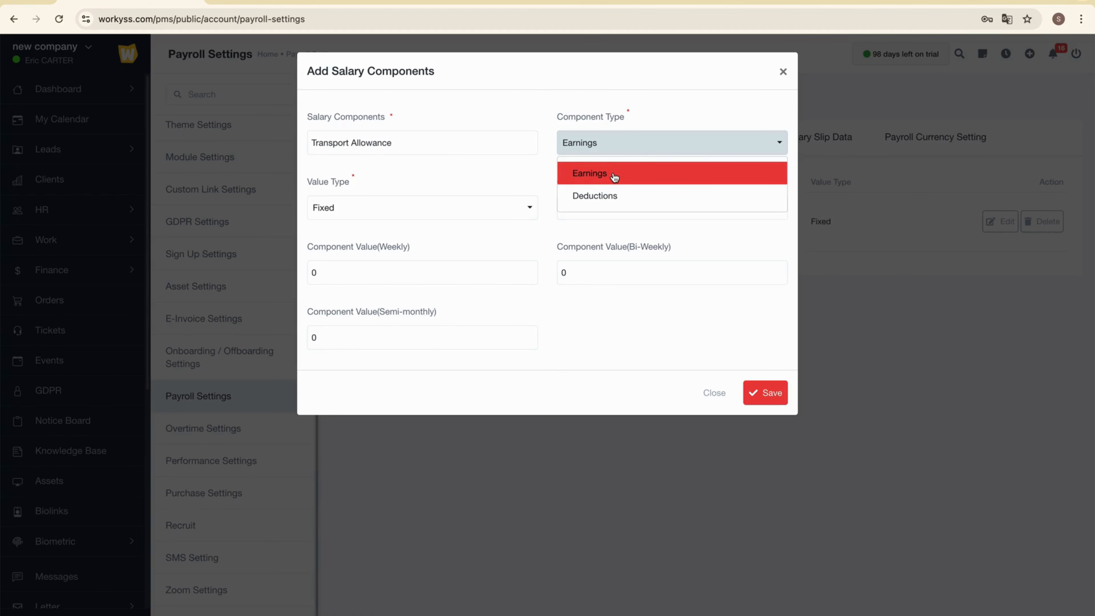
left_click(614, 176)
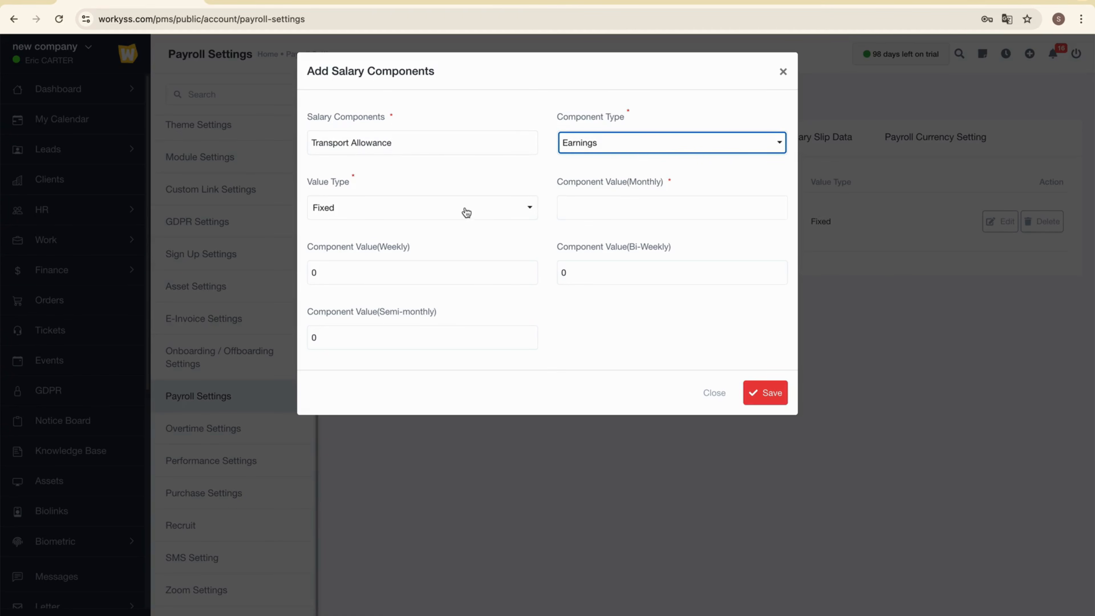
left_click(424, 212)
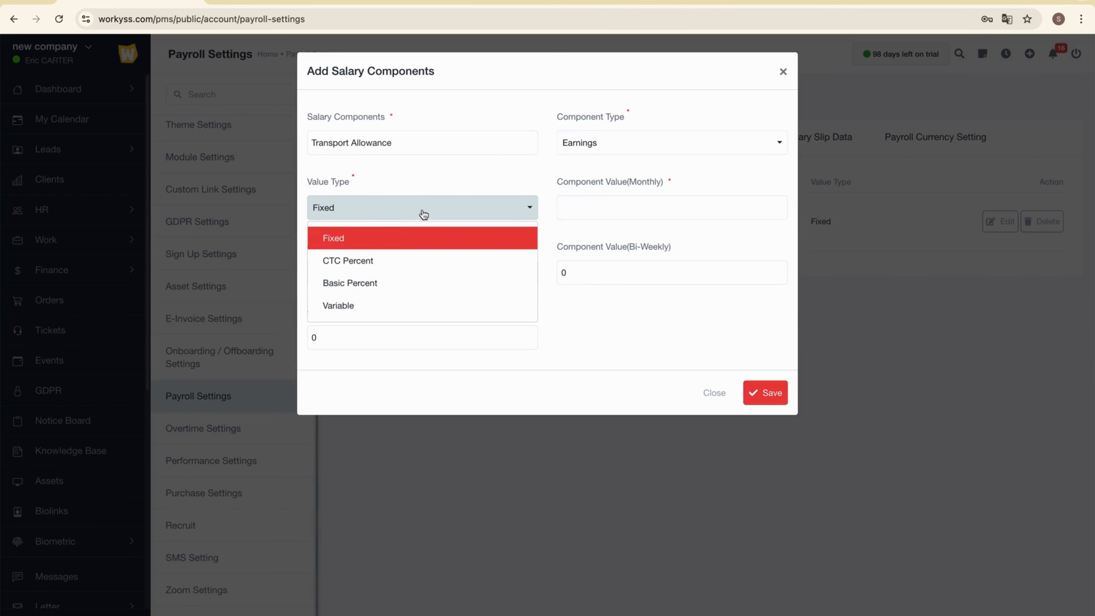
left_click(390, 241)
left_click(599, 203)
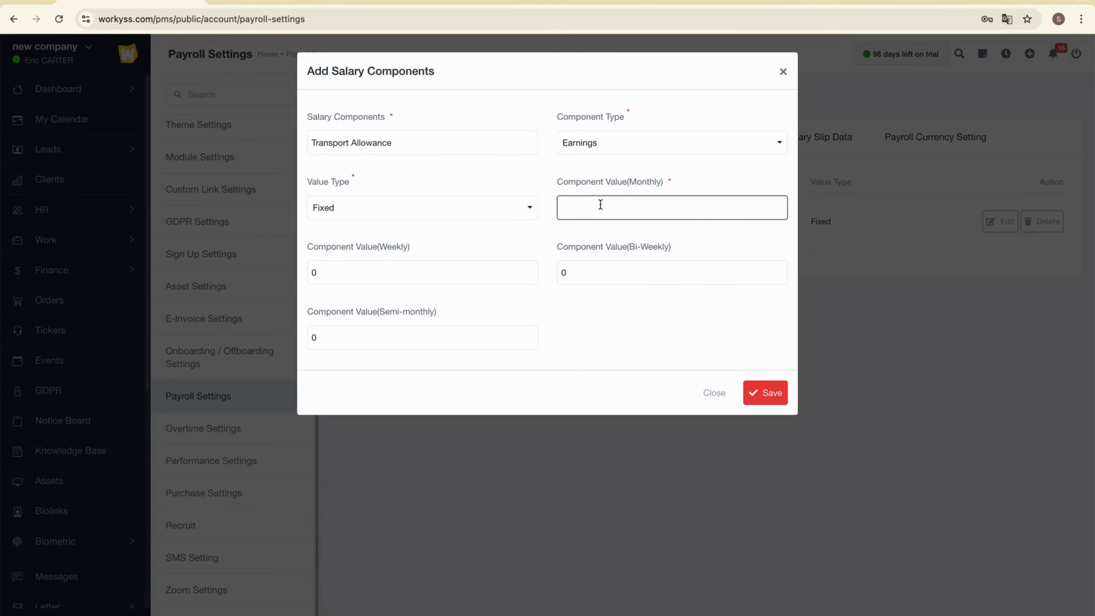
type("200")
left_click(570, 228)
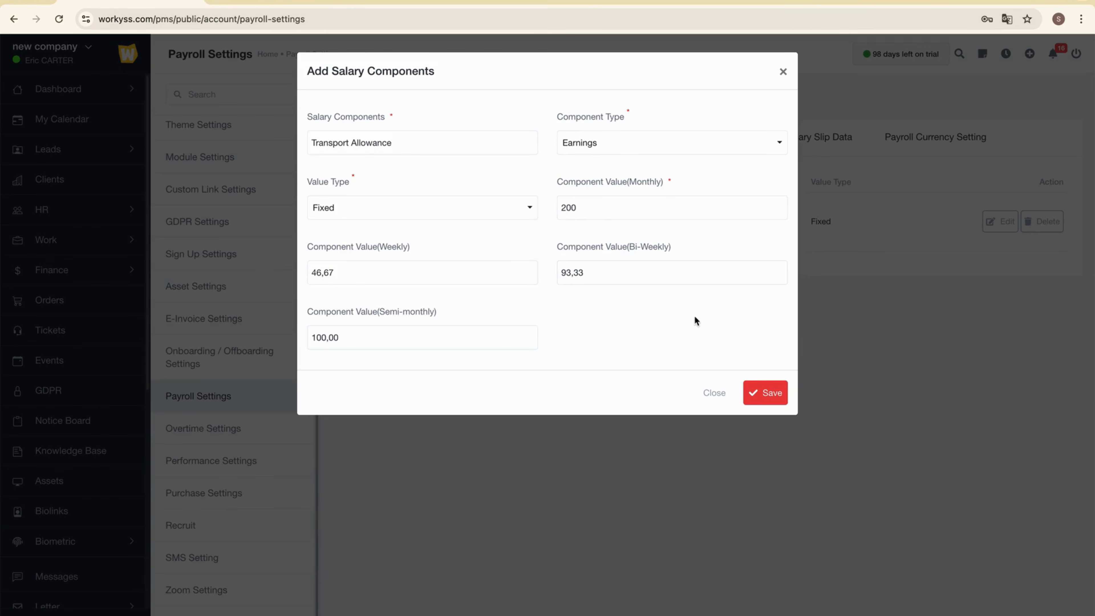
left_click(772, 395)
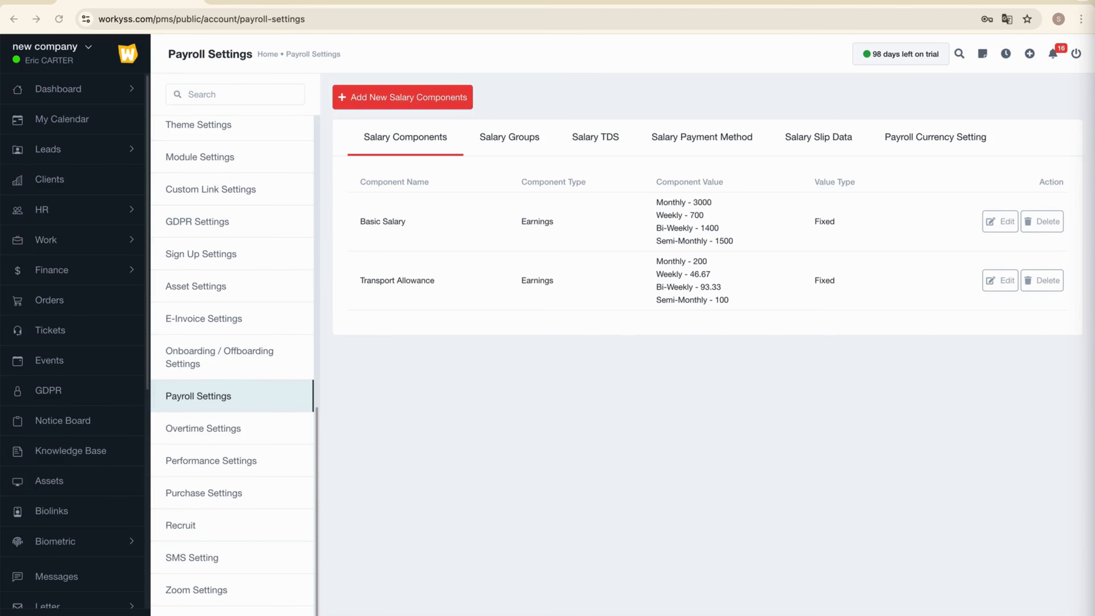
Step: Add and save a salary component named Tax Deduction of type Deductions, fixed, with a monthly value of 300
left_click(404, 99)
left_click(506, 144)
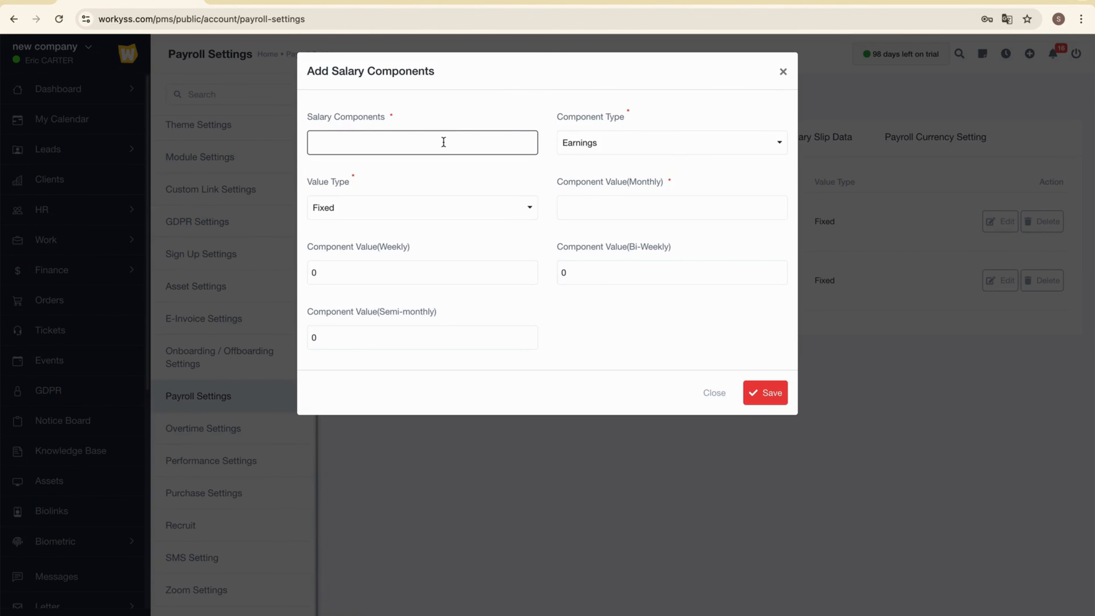
type("Tax Deduction")
left_click(647, 149)
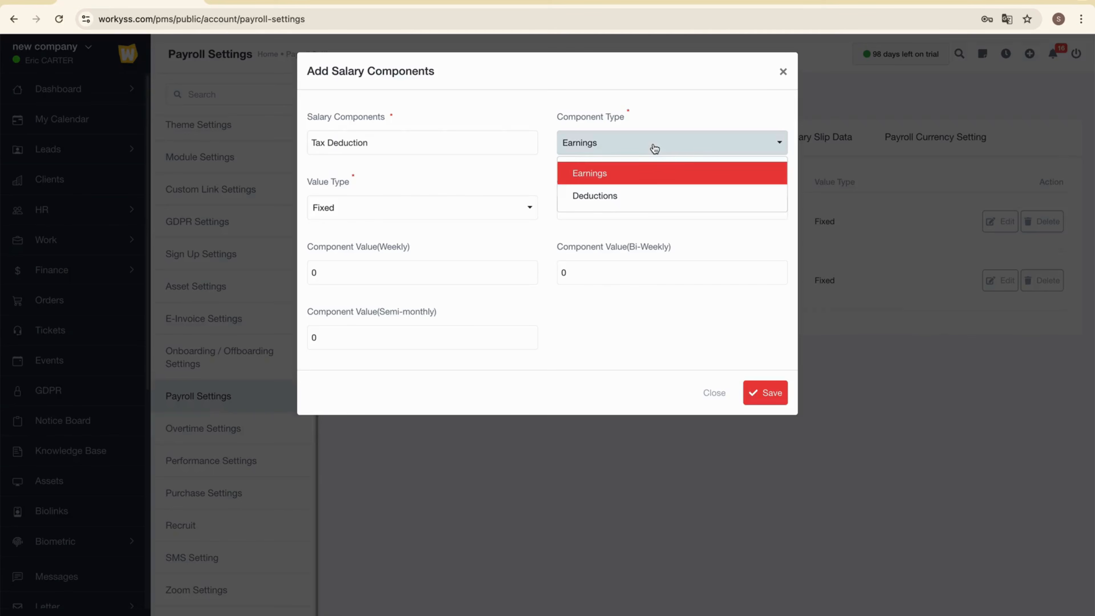
left_click(608, 197)
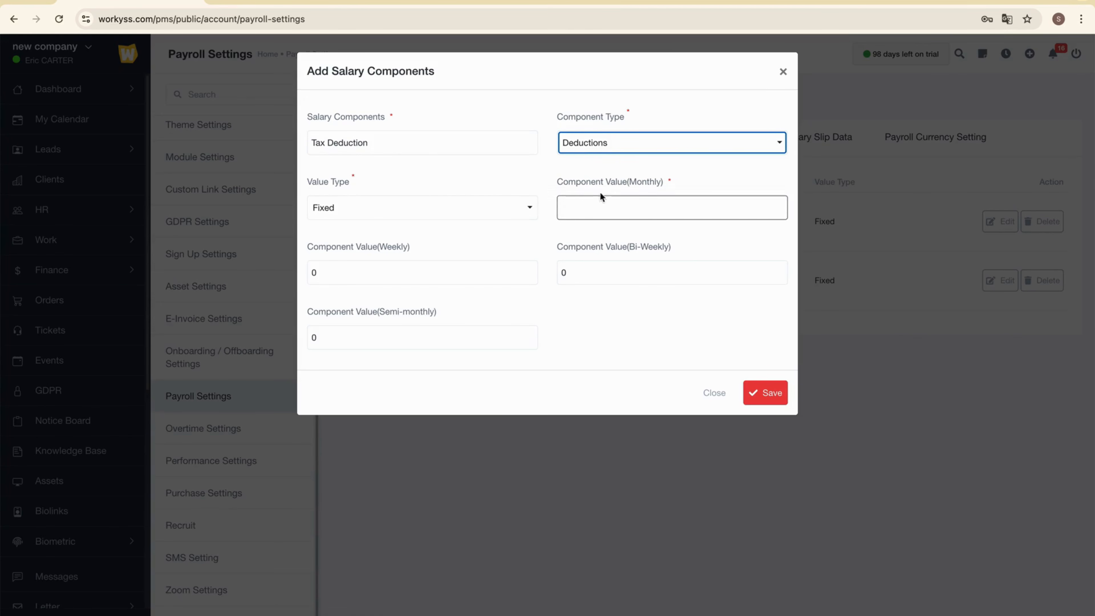
left_click(396, 214)
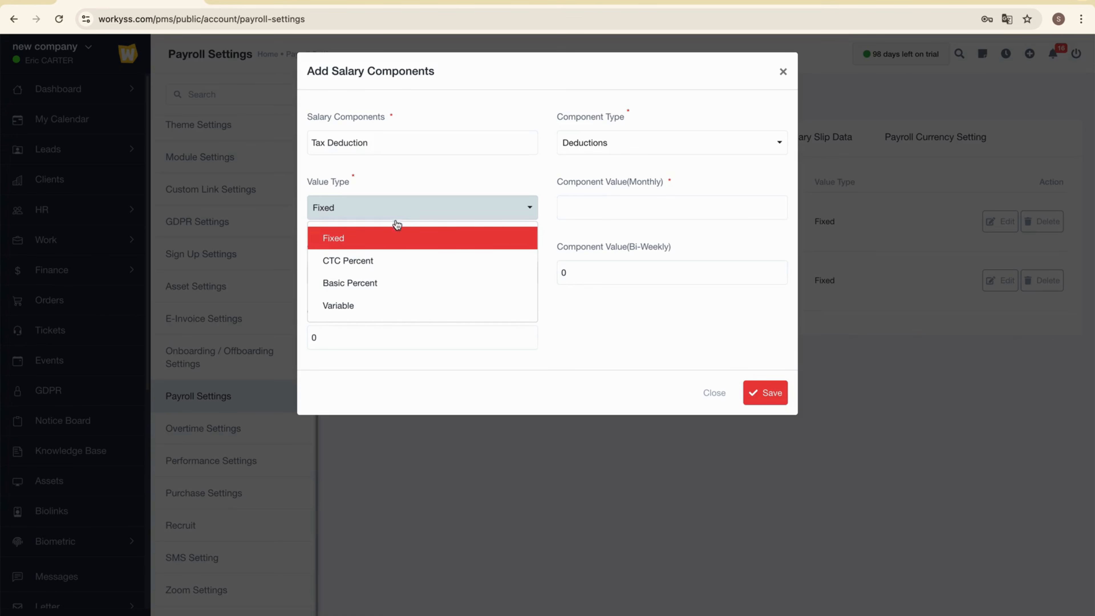
left_click(383, 238)
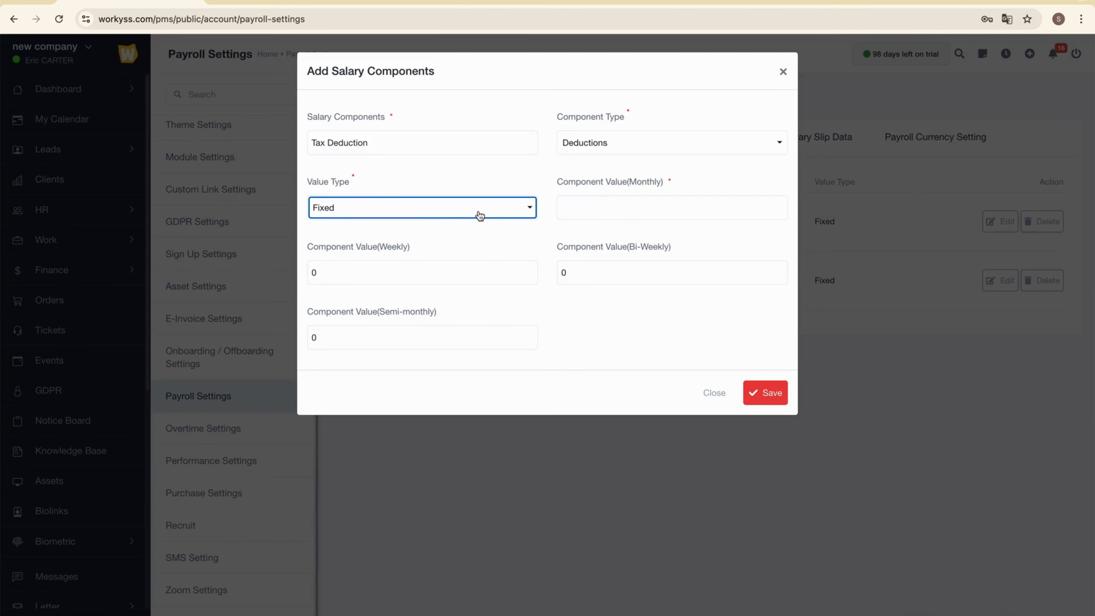
left_click(620, 216)
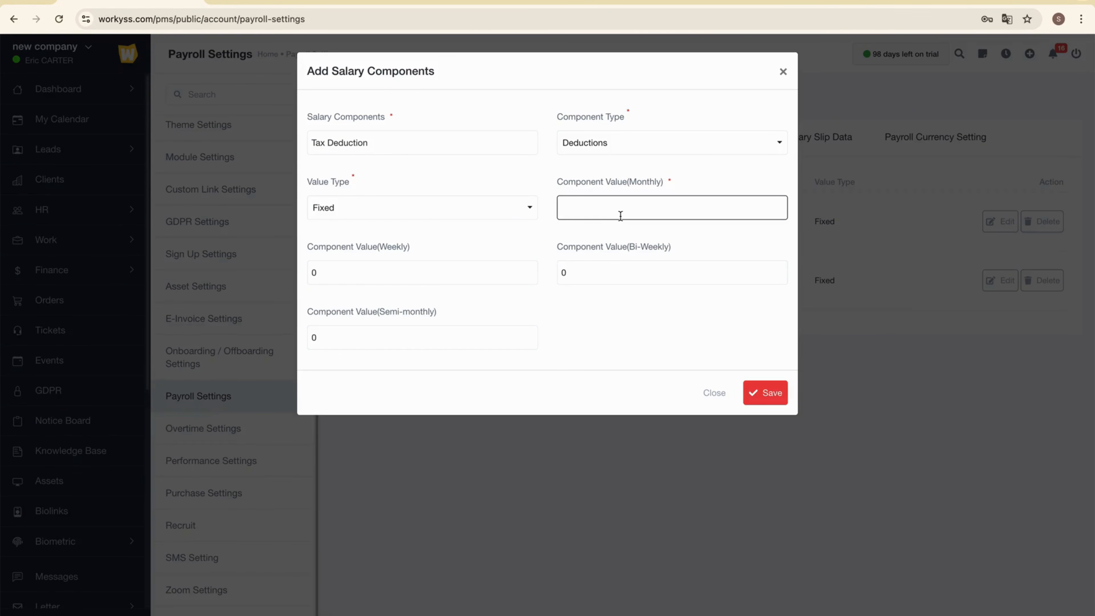
type("300")
left_click(619, 312)
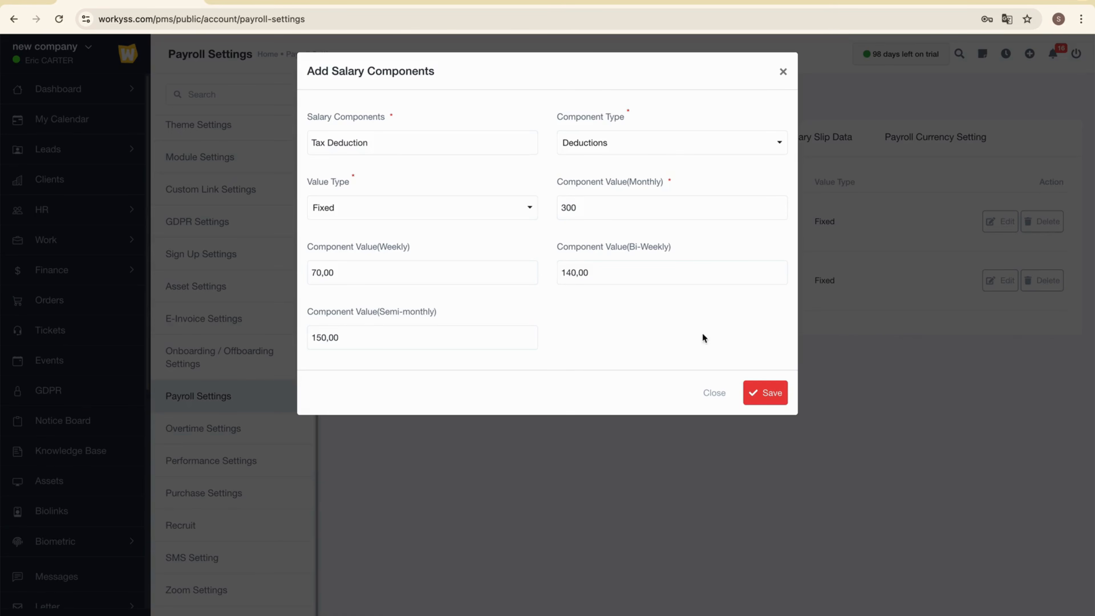
left_click(767, 394)
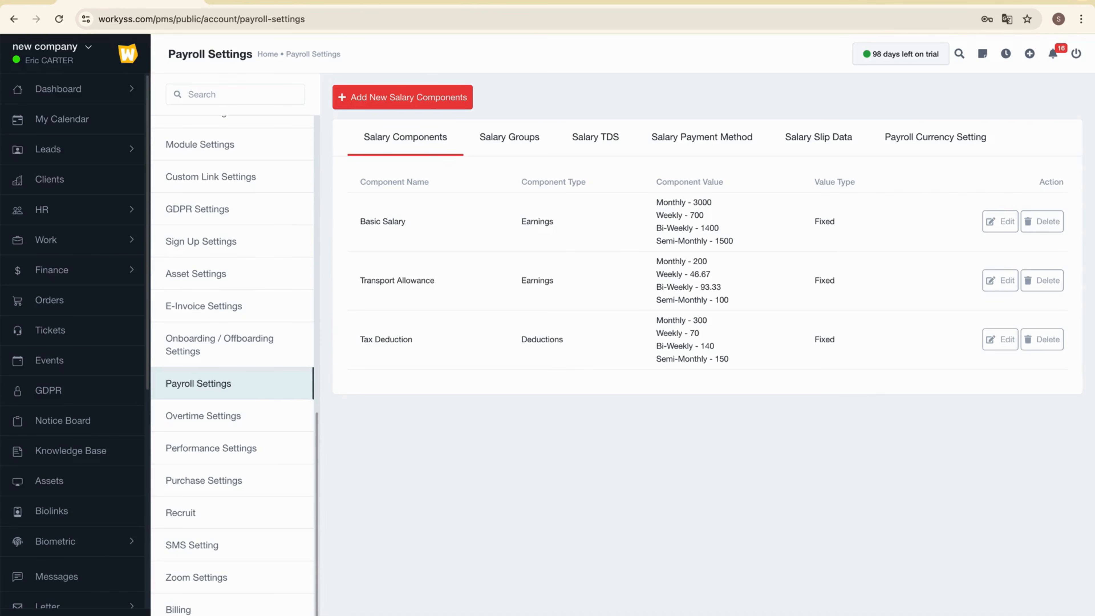
key("super+Tab")
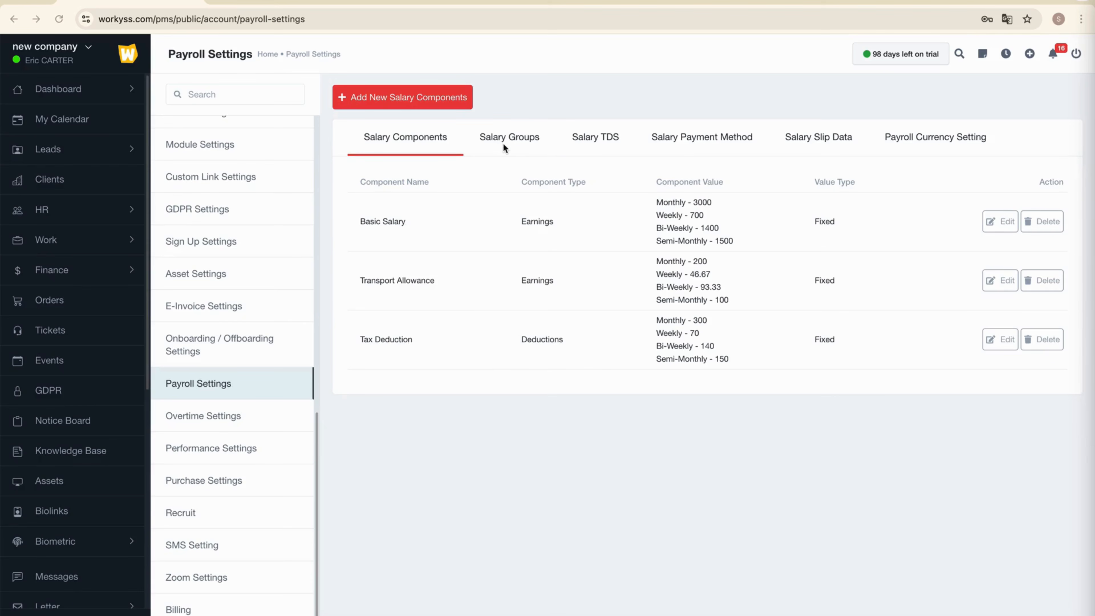
Step: Add and save a salary group named Standard Employee Salary containing Basic Salary, Transport Allowance and Tax Deduction
left_click(510, 143)
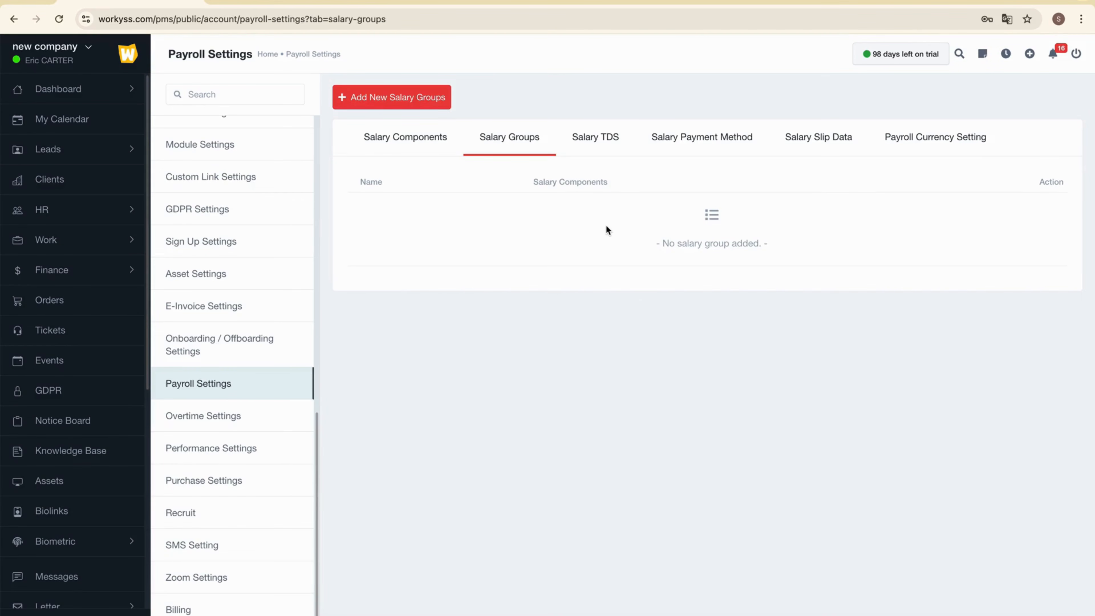
left_click(398, 104)
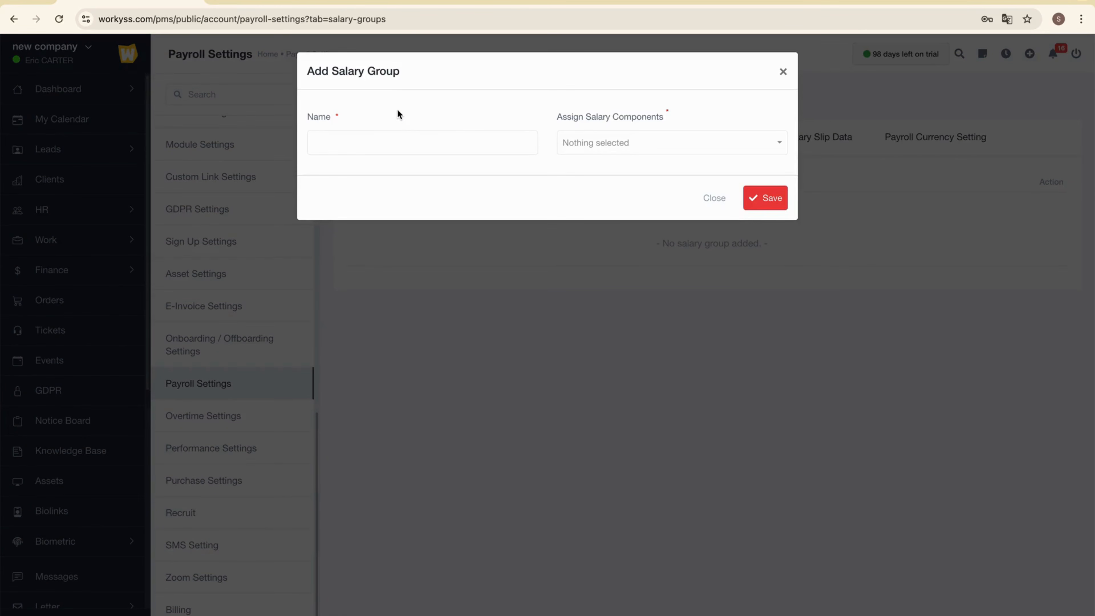
left_click(392, 147)
type("Standard Employee Salary")
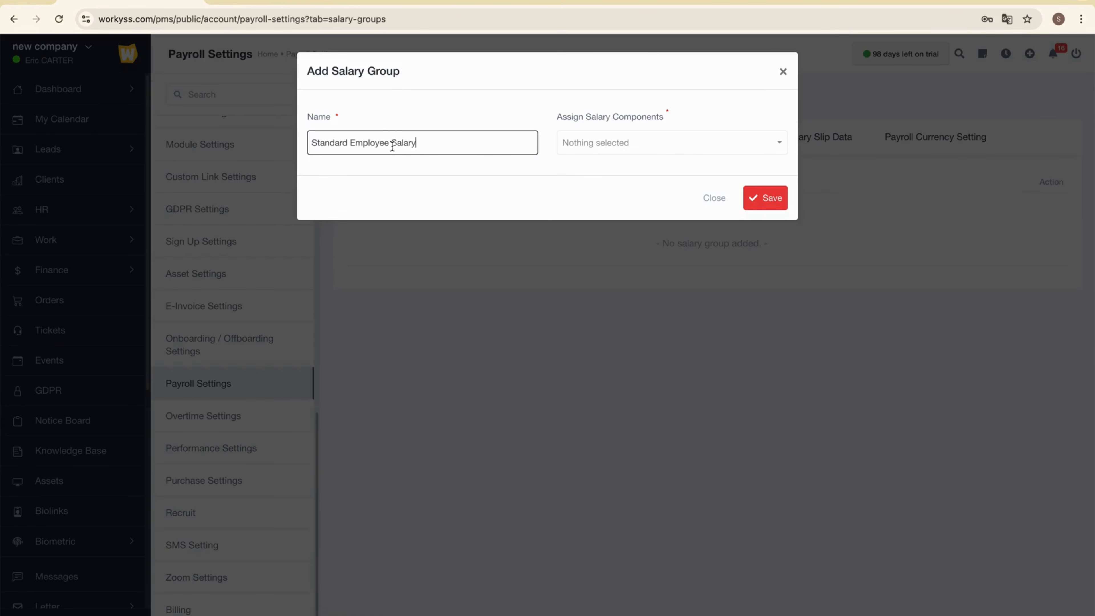
left_click(635, 147)
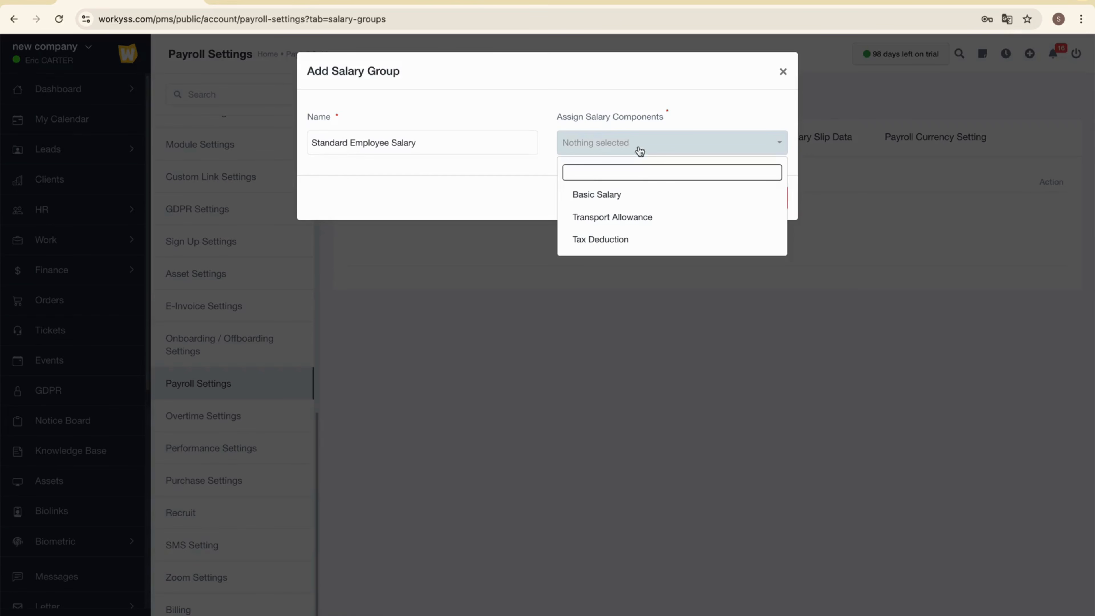
left_click(636, 197)
left_click(637, 215)
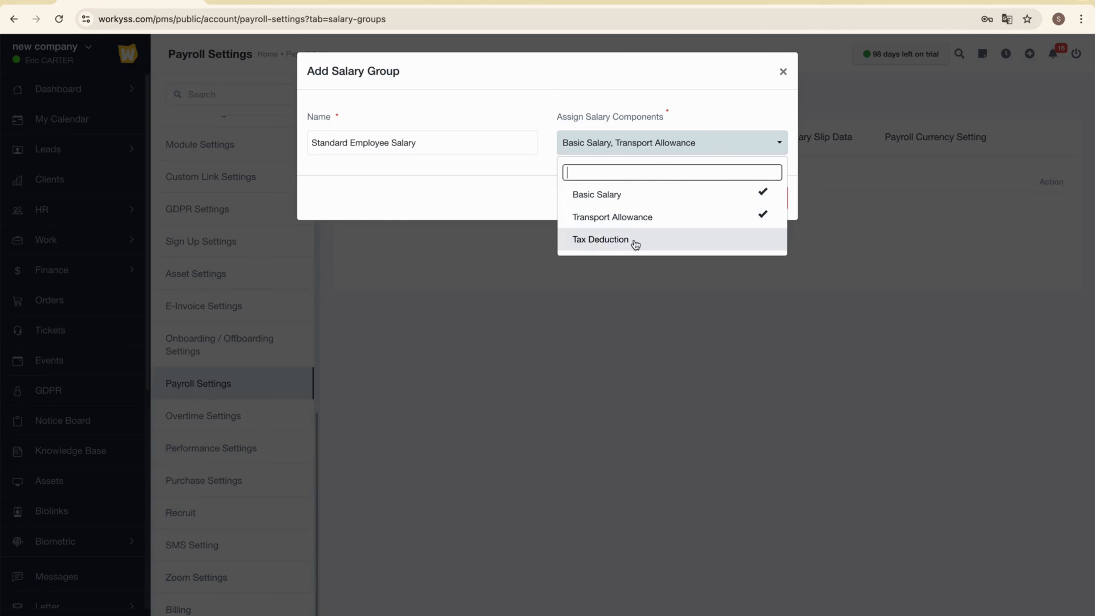
left_click(635, 243)
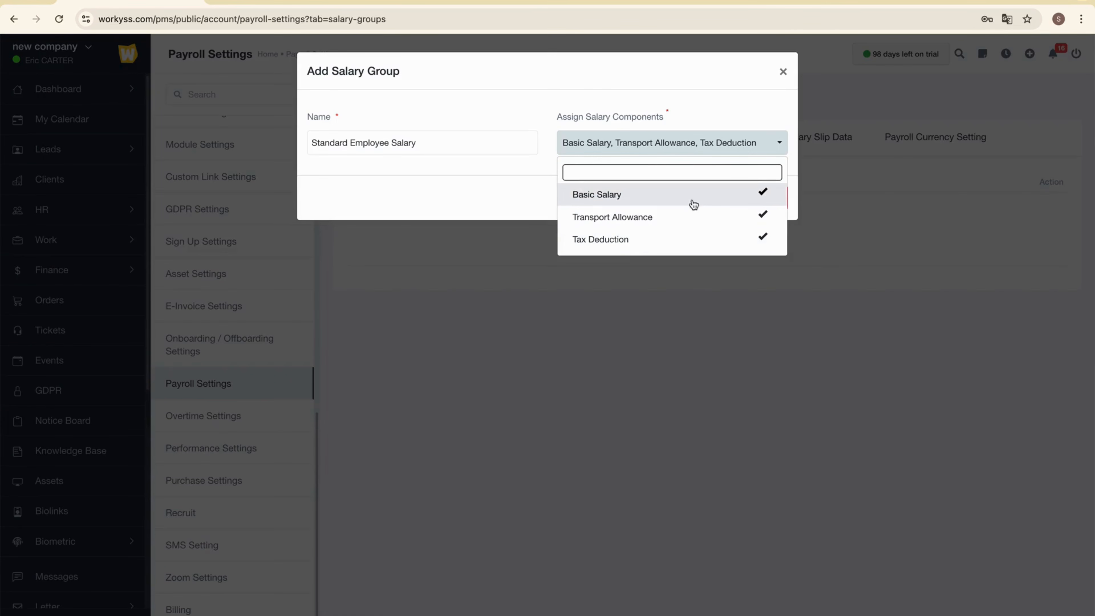
left_click(523, 197)
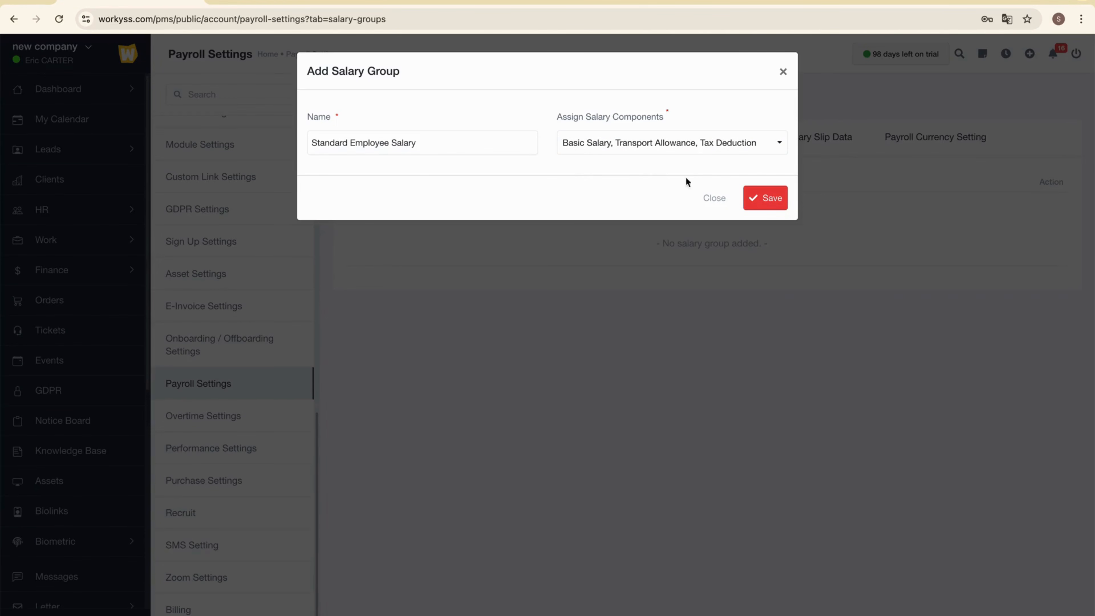
left_click(772, 197)
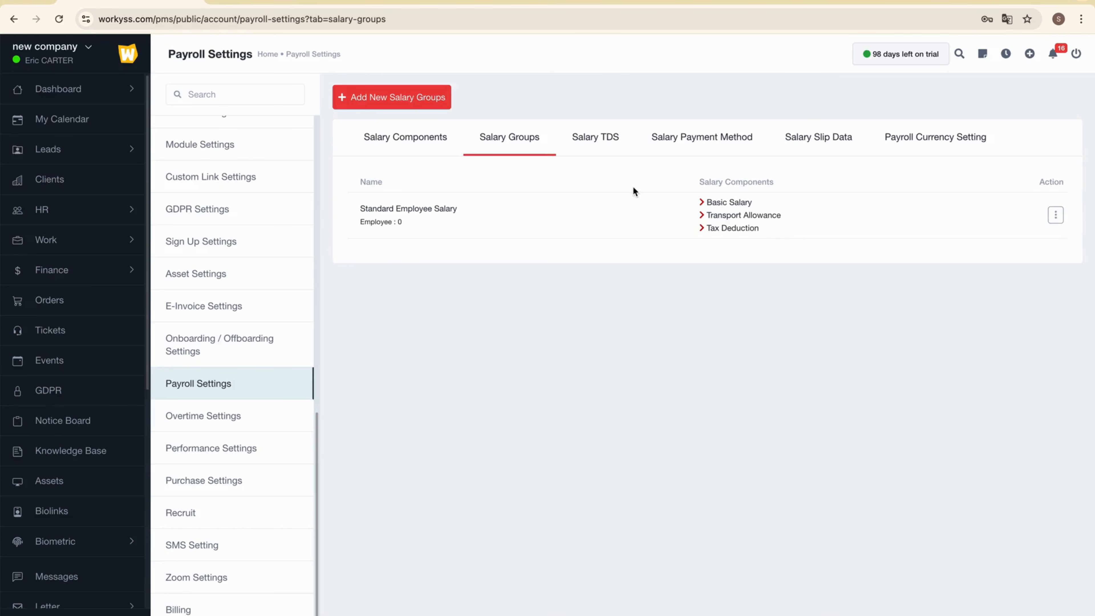
Step: Add and save a salary TDS bracket for annual salaries from 0 up to 50000 at 10 percent
left_click(595, 142)
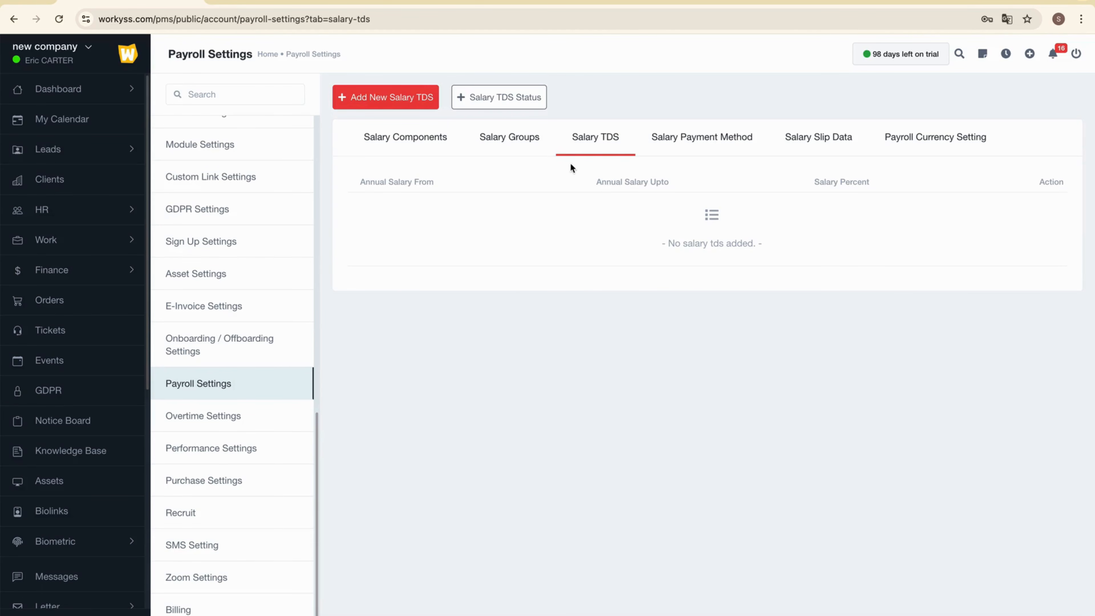
left_click(400, 97)
left_click(421, 143)
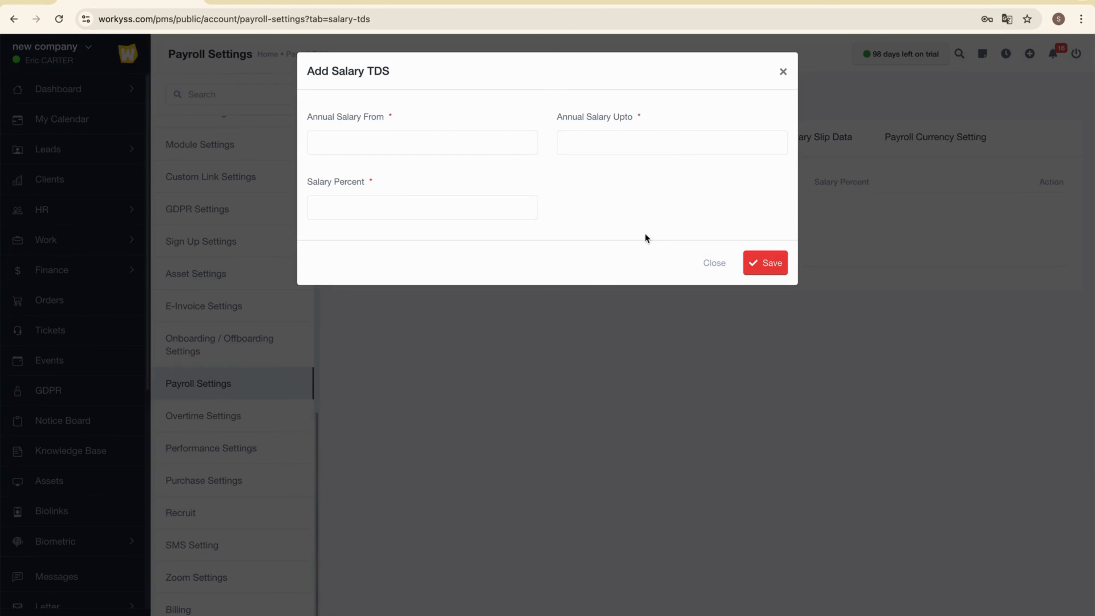
left_click(440, 142)
type("0")
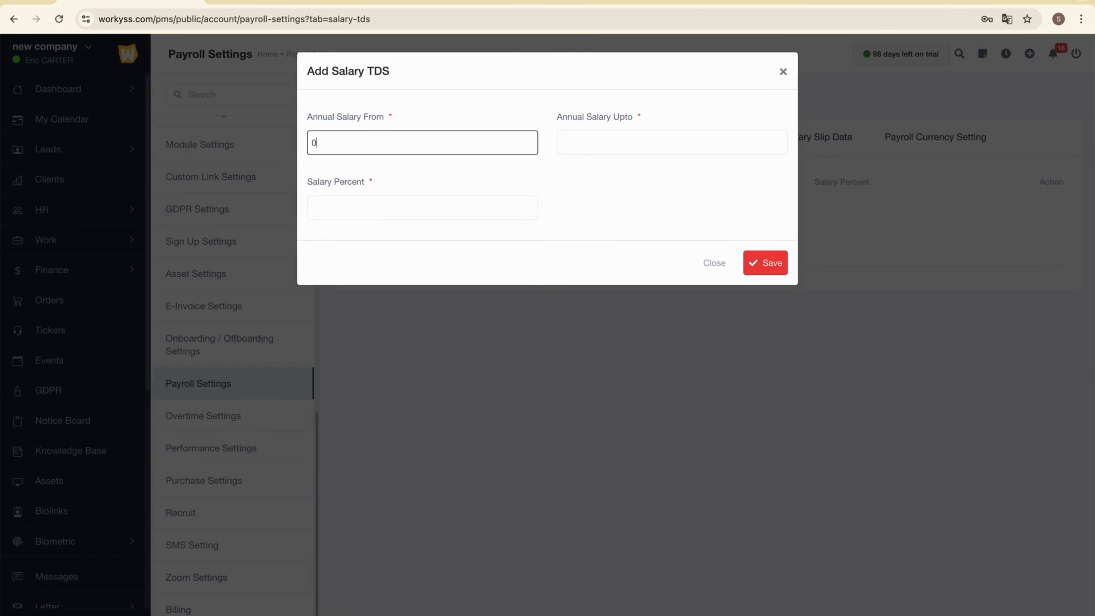
left_click(616, 142)
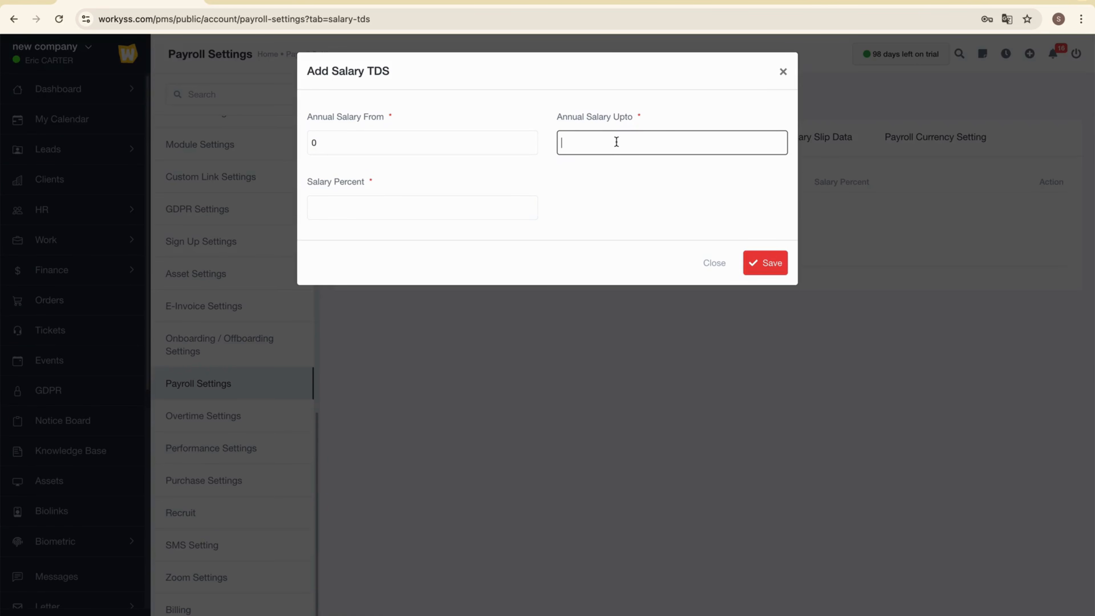
type("50000")
left_click(420, 214)
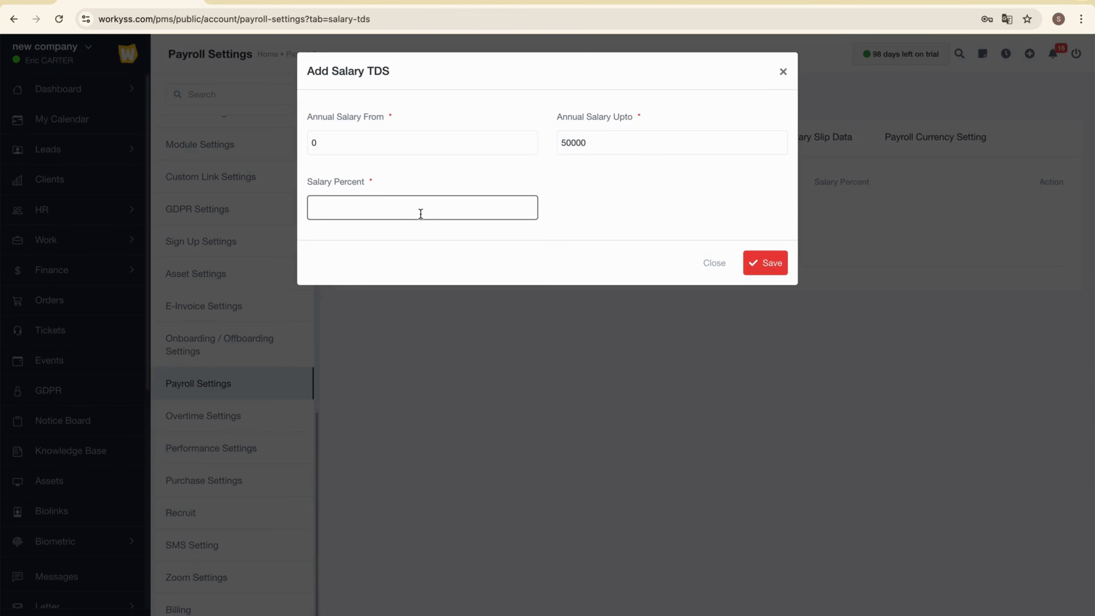
type("10")
left_click(648, 200)
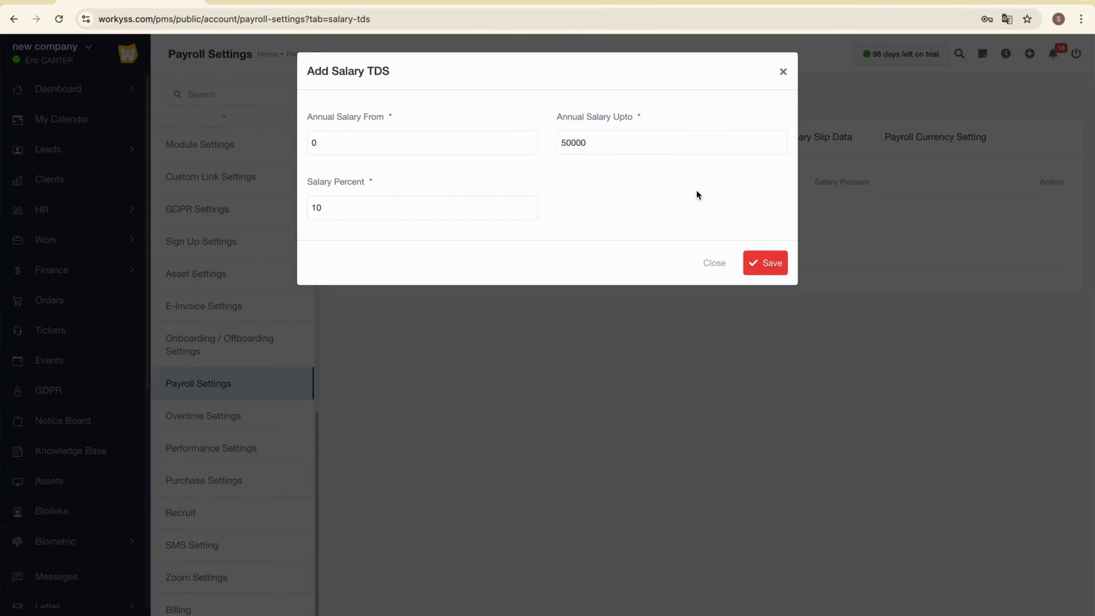
left_click(767, 264)
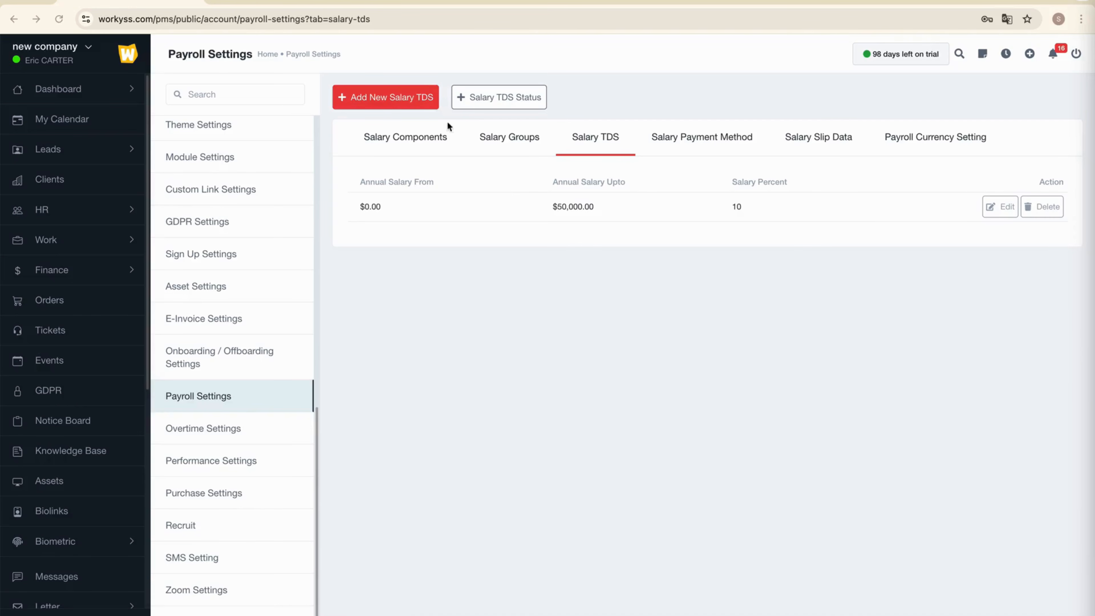
Step: Add and save a salary TDS bracket for annual salaries from 50001 up to 100000 at 15 percent
left_click(387, 99)
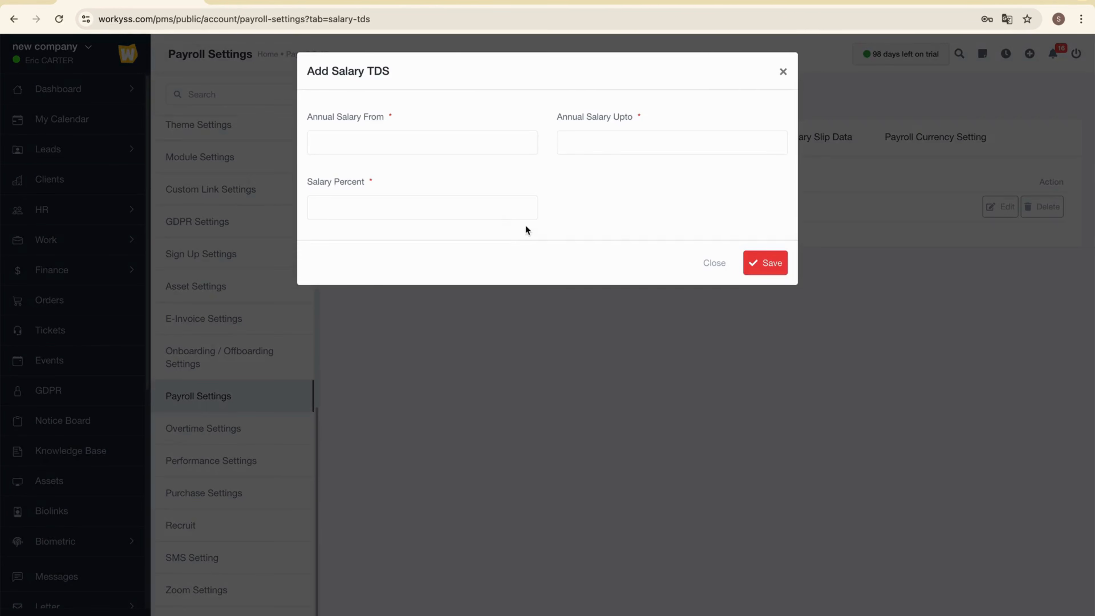
left_click(379, 144)
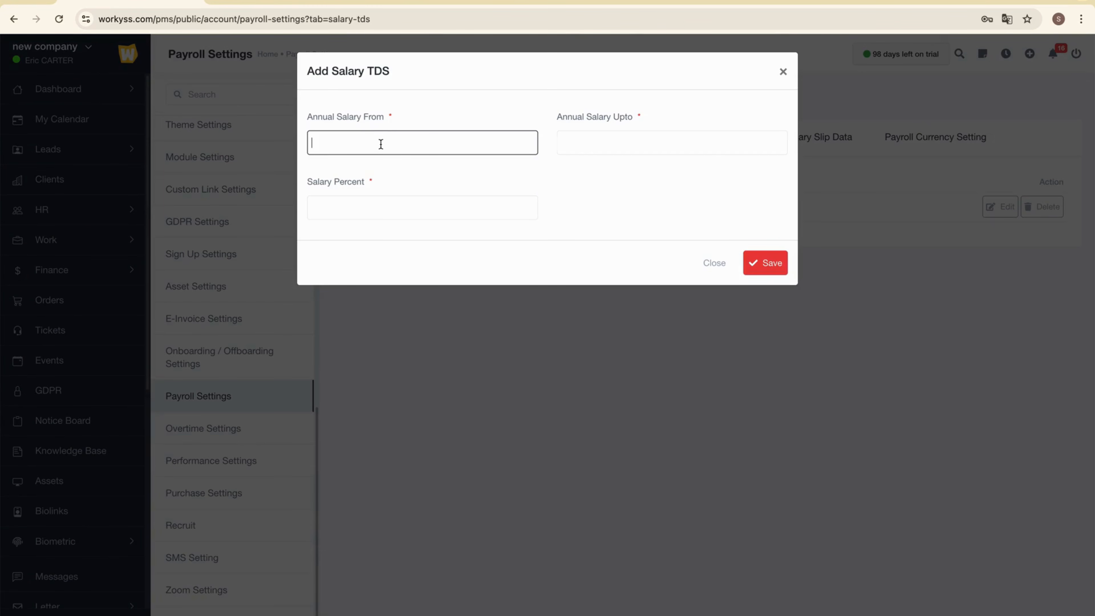
type("50001")
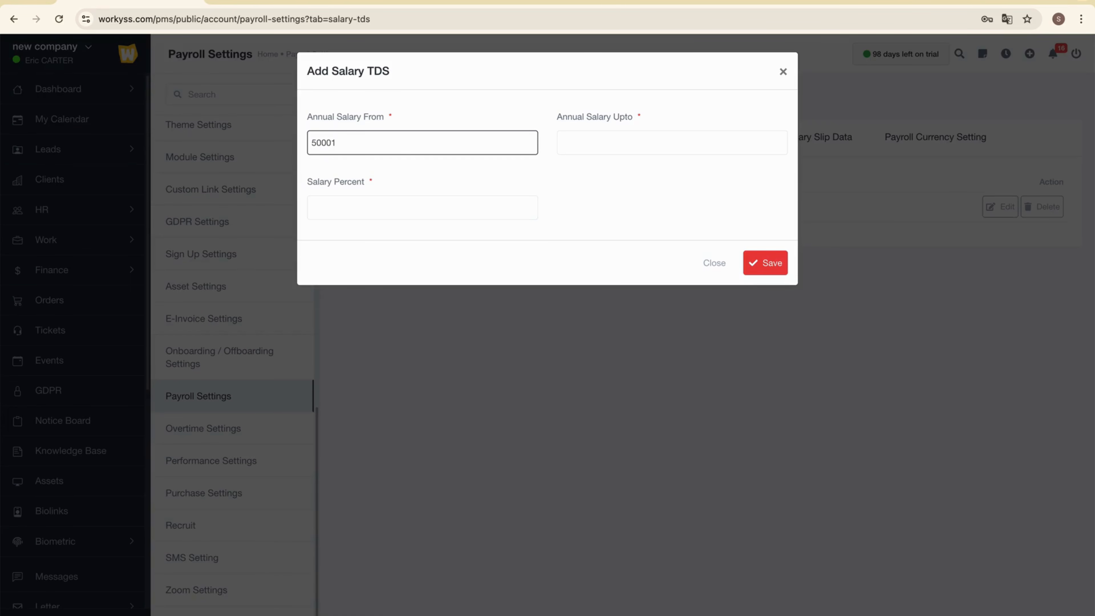
left_click(630, 143)
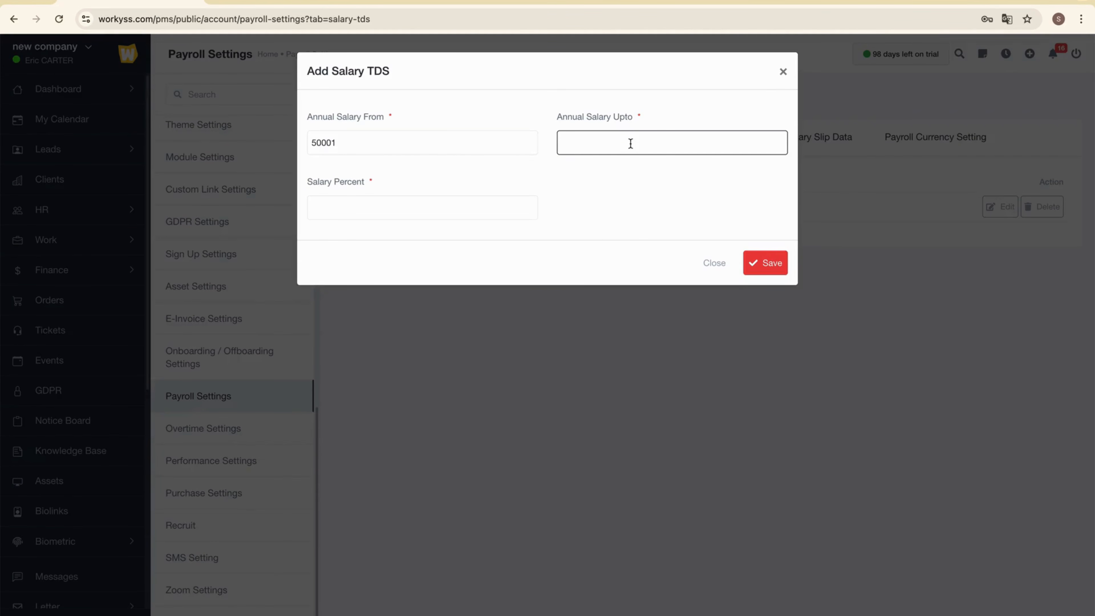
type("100000")
left_click(467, 211)
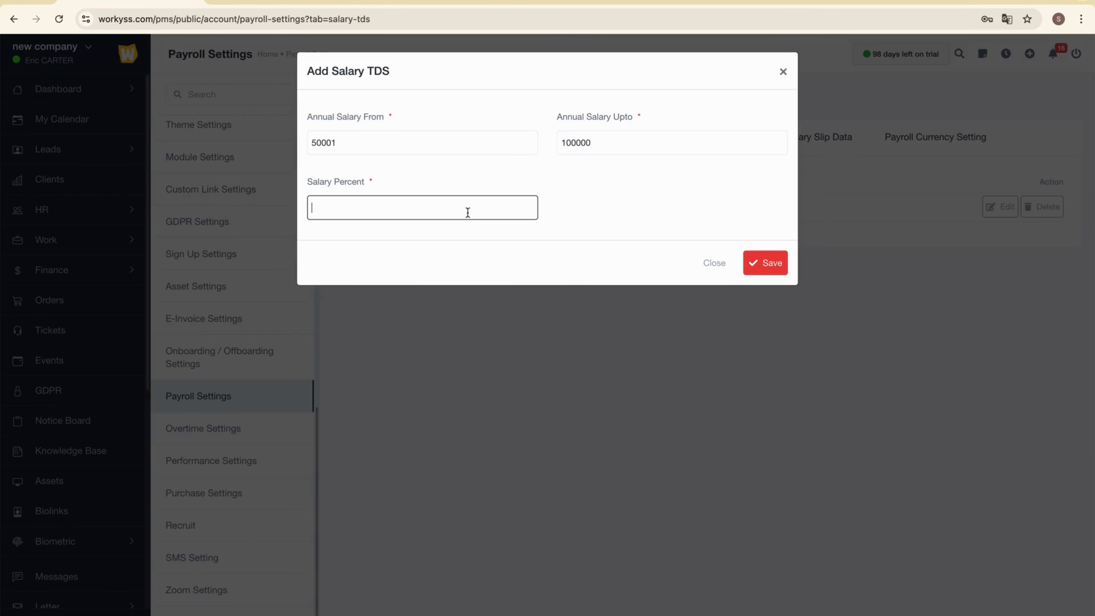
type("15")
left_click(688, 197)
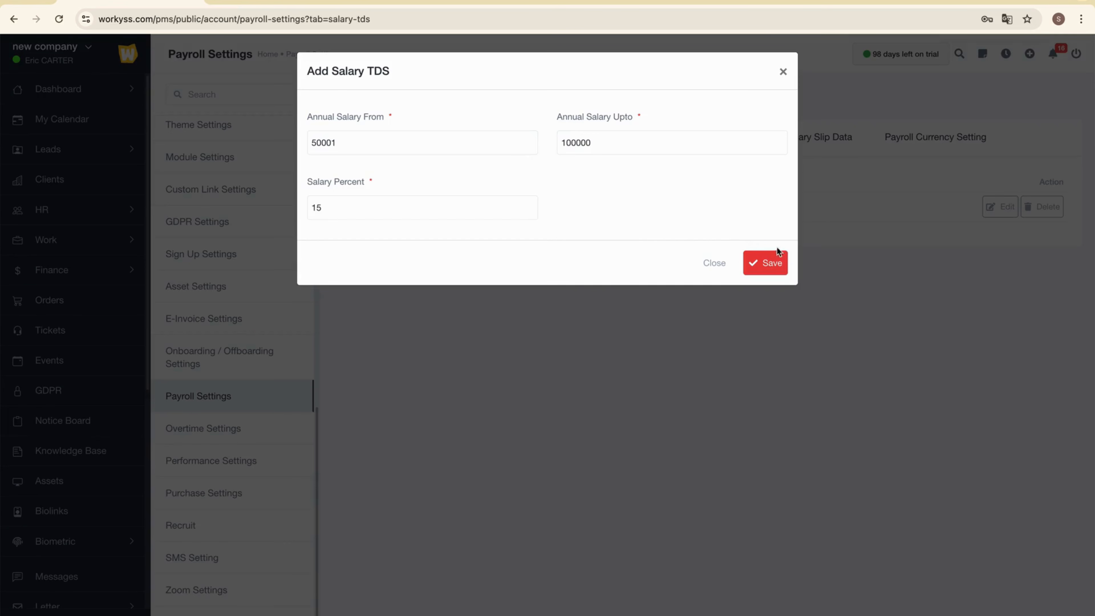
left_click(771, 264)
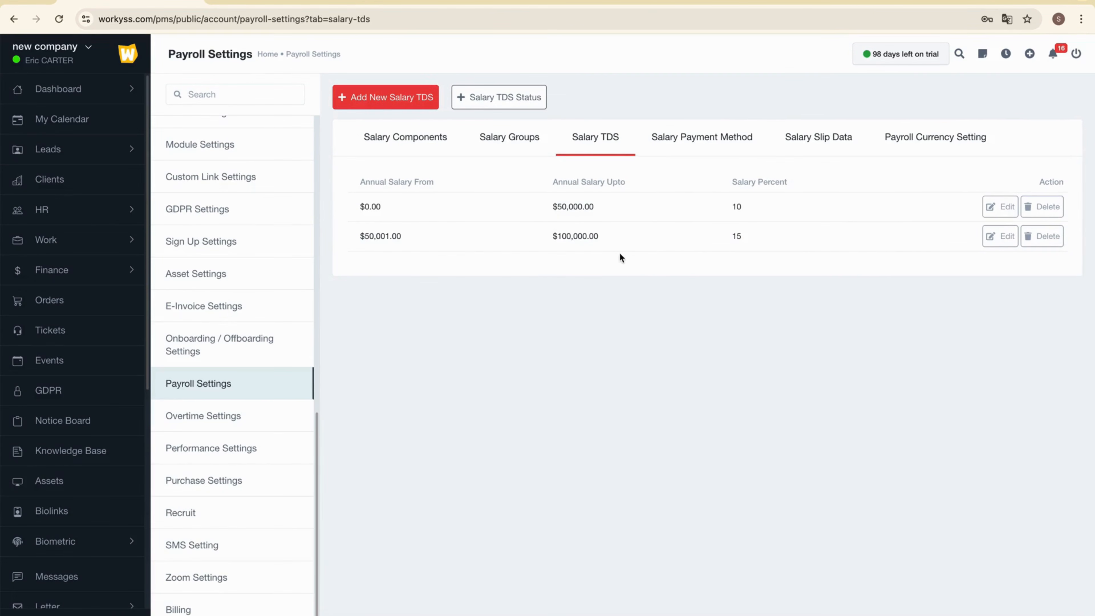
Step: Enable the salary TDS status for annual salaries above 50000 with April as the financial year start month, and save it
left_click(496, 102)
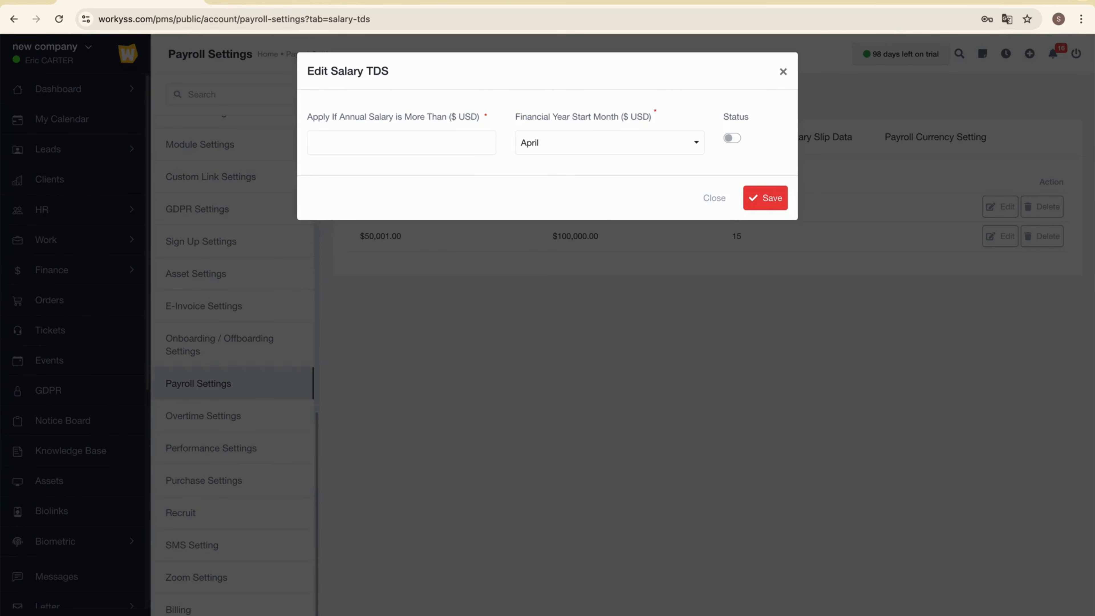
left_click(393, 143)
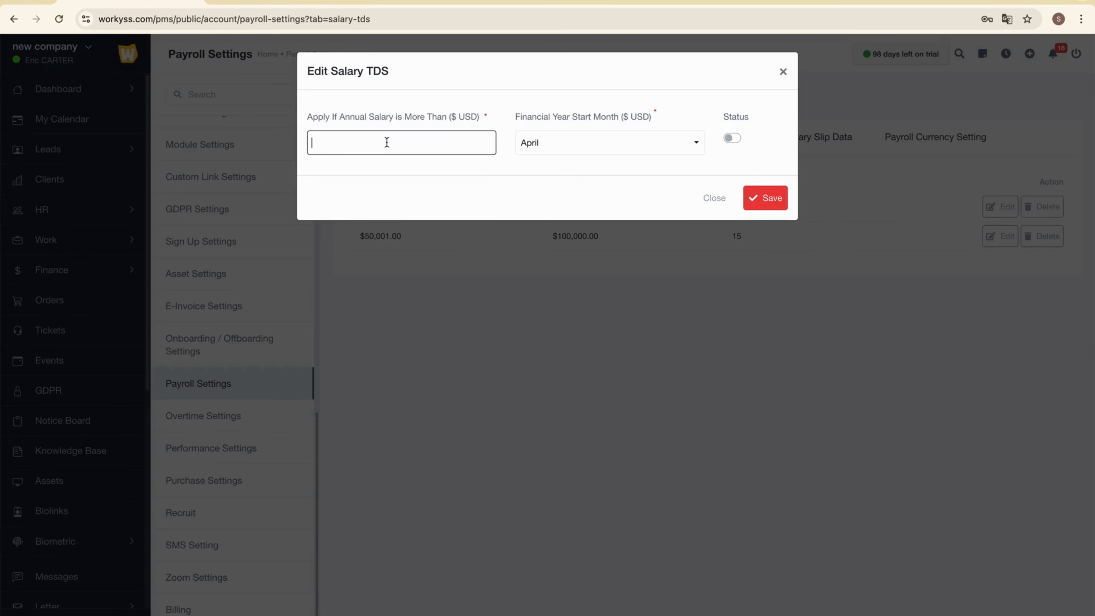
type("50000")
left_click(588, 147)
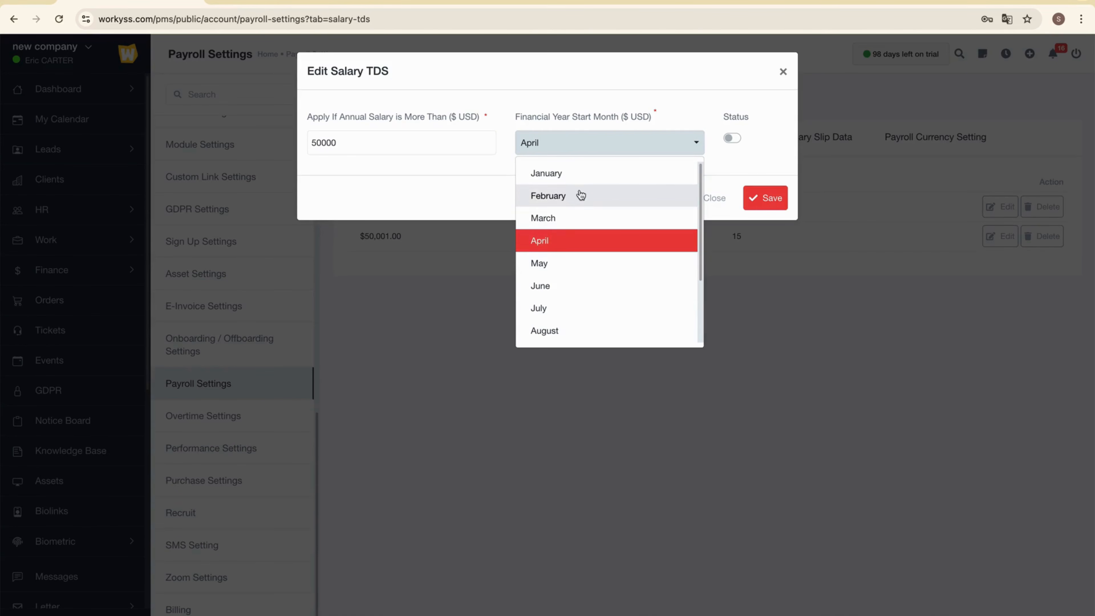
left_click(573, 245)
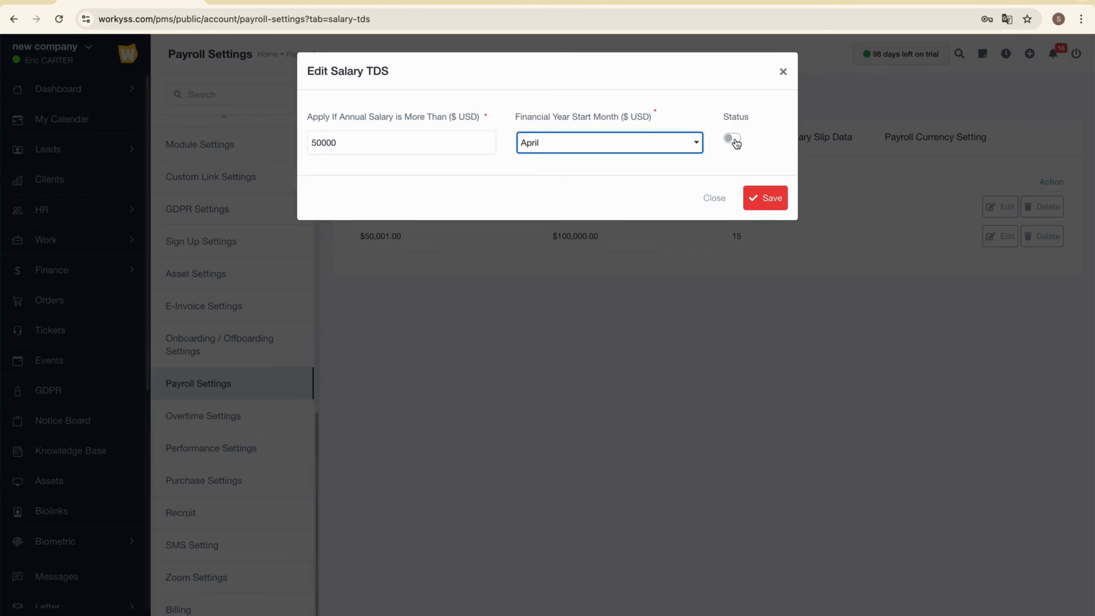
left_click(733, 138)
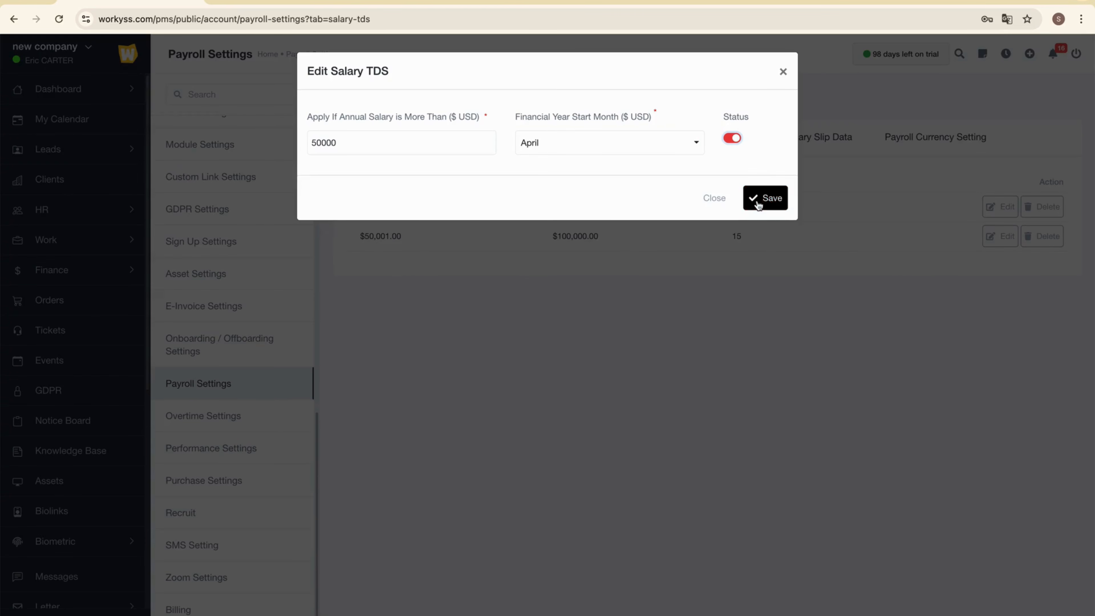
left_click(767, 201)
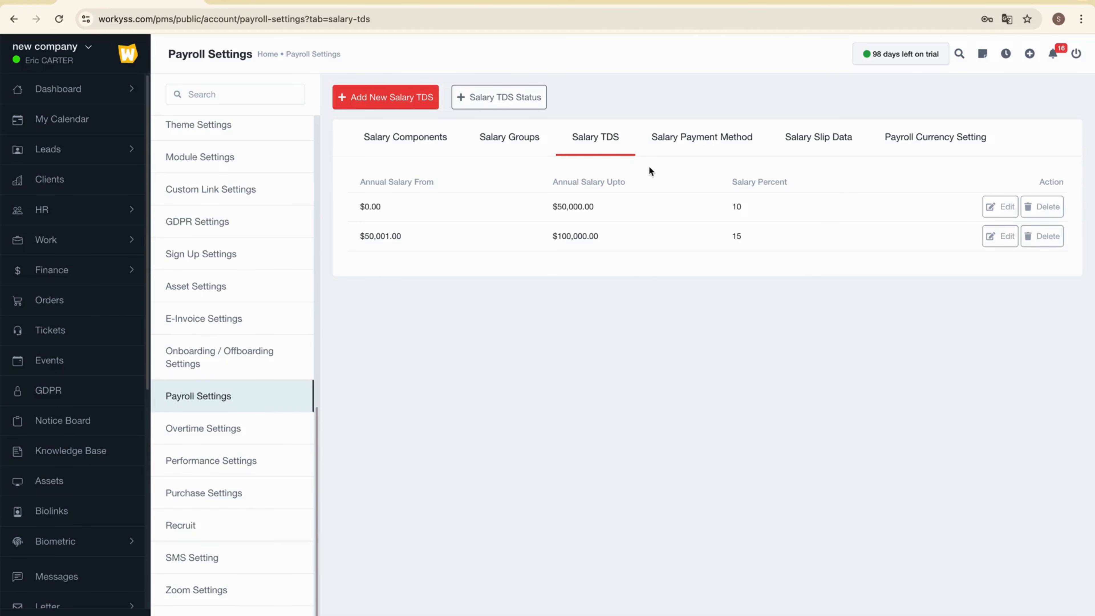
Step: Add and save a salary payment method named Cryptocurrency Payment
left_click(690, 150)
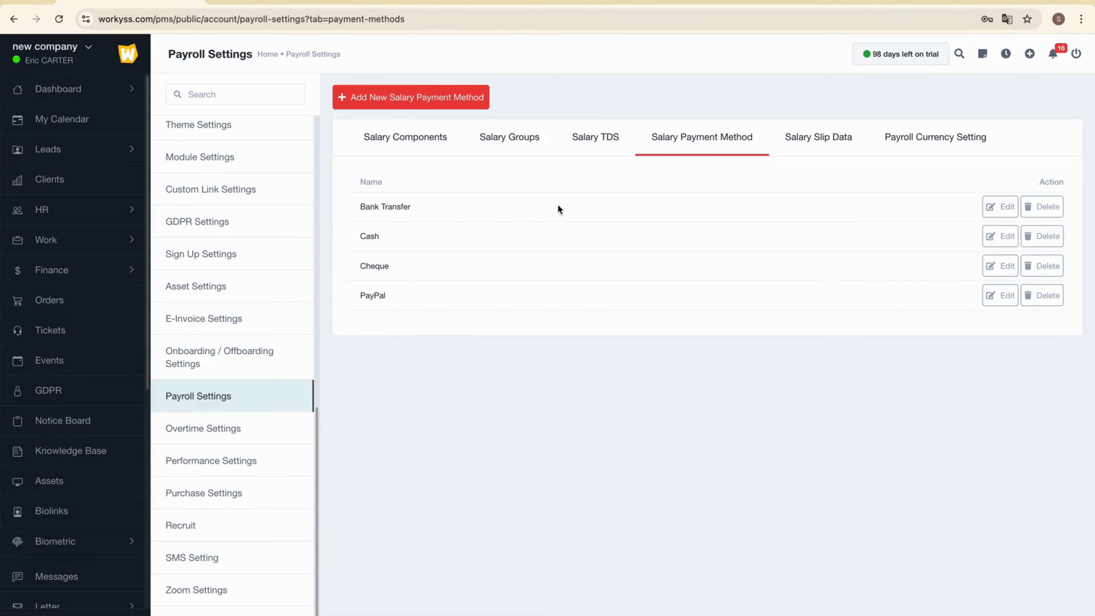
left_click(430, 98)
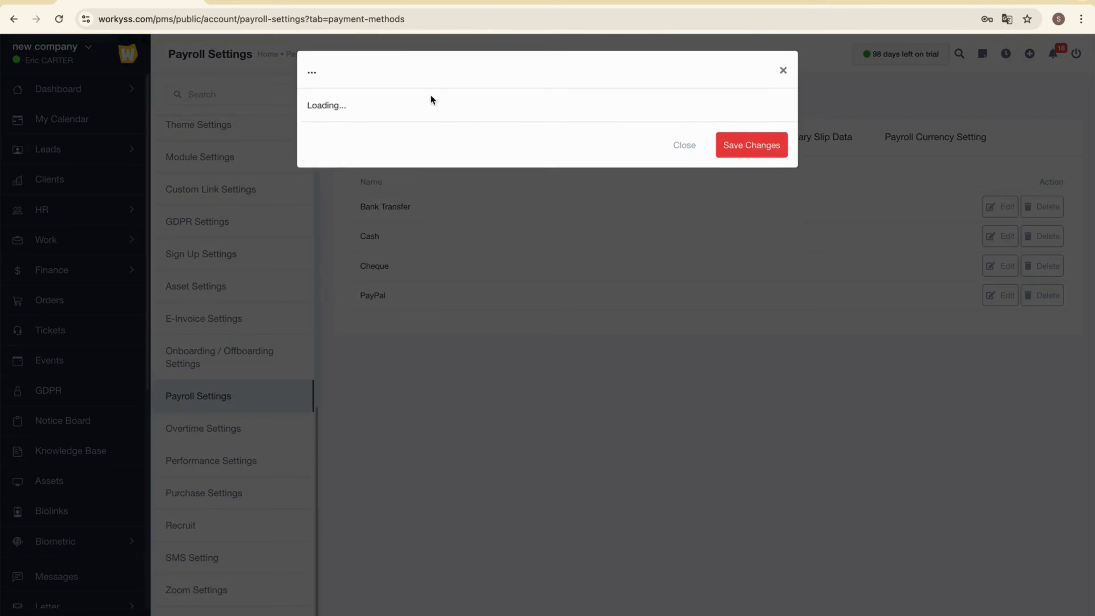
left_click(413, 147)
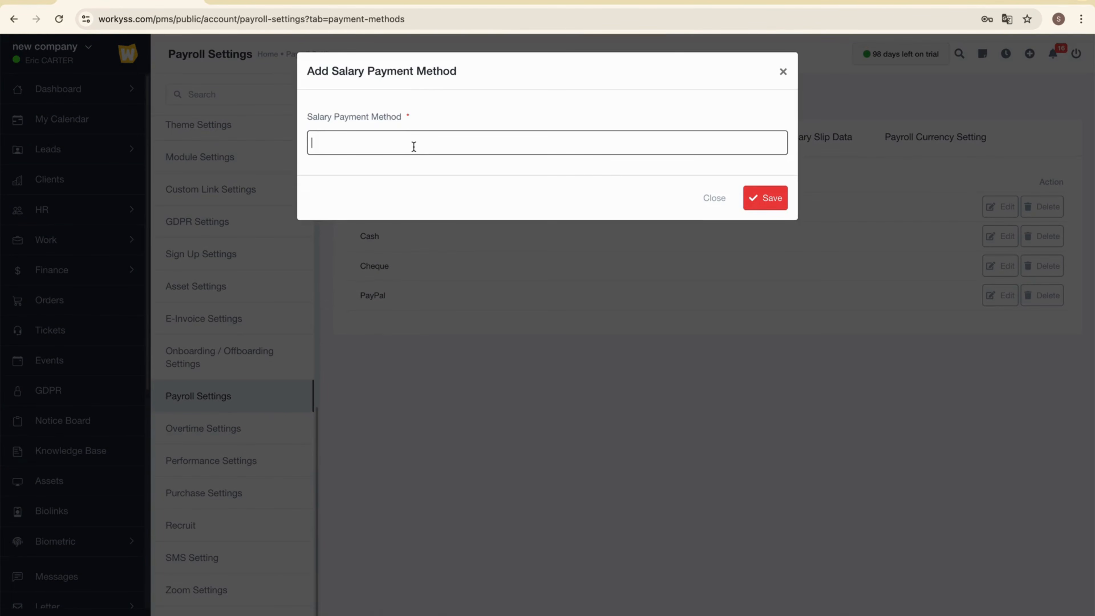
type("Cryptocurrency Payment")
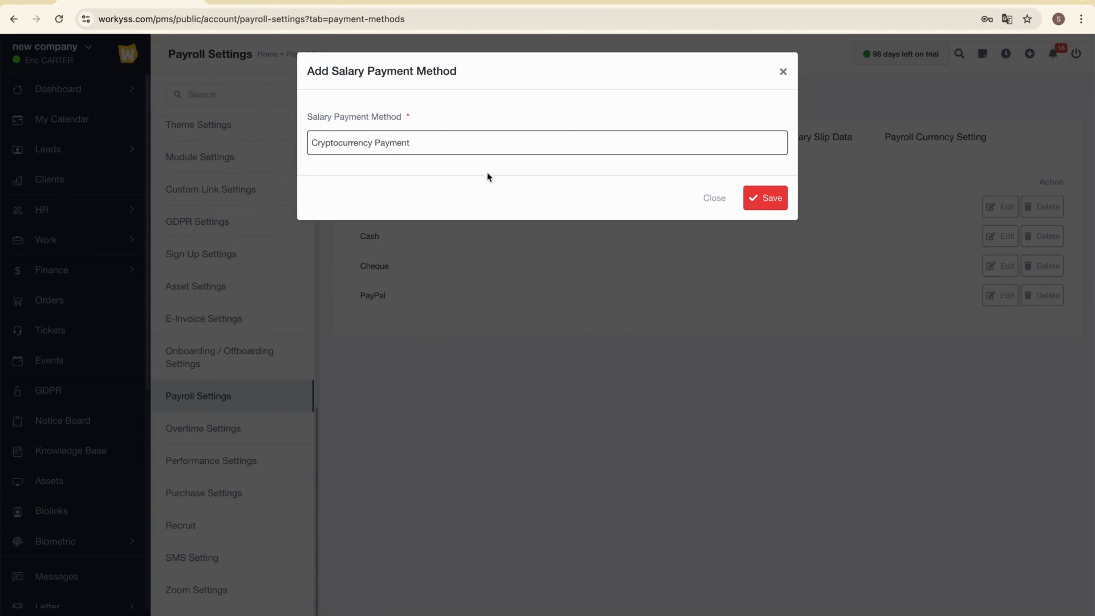
left_click(772, 199)
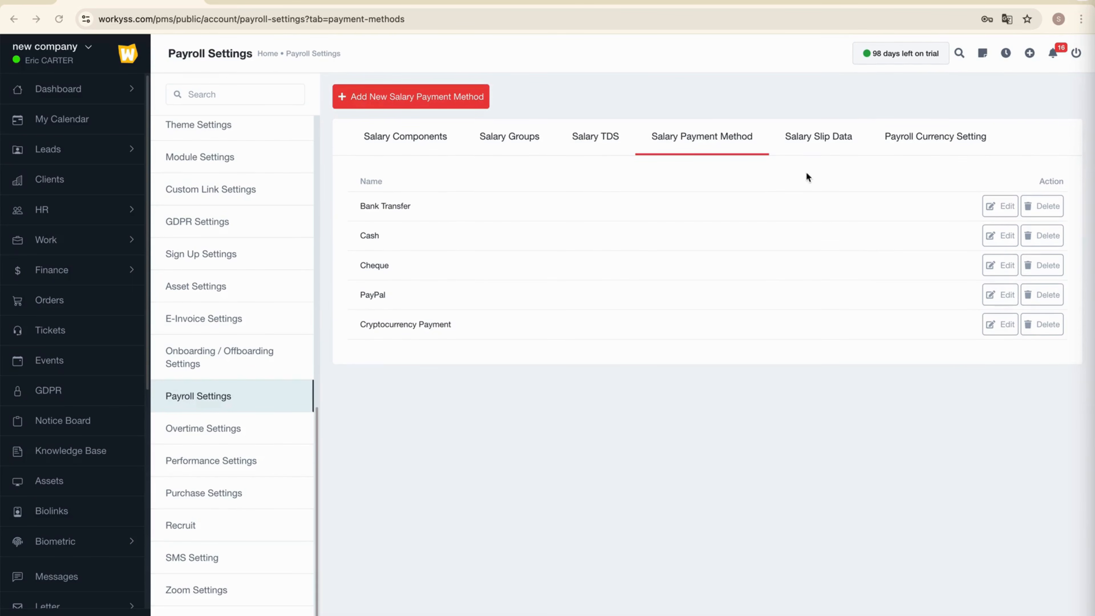
Step: Open the salary slip data settings and view the help for employee custom fields shown in the payslip
left_click(818, 141)
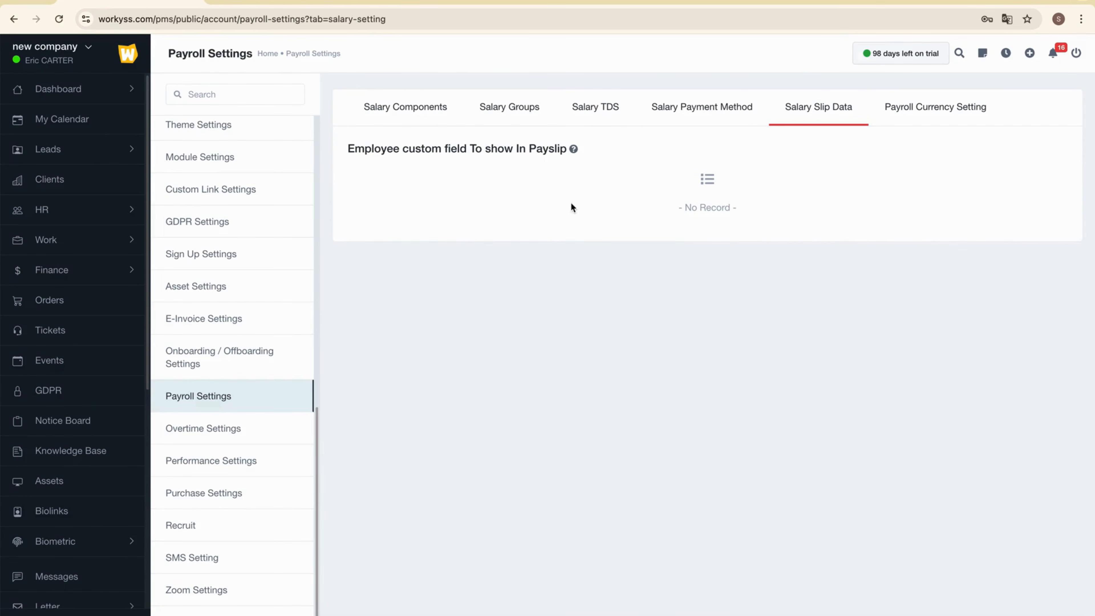
mouse_move(573, 148)
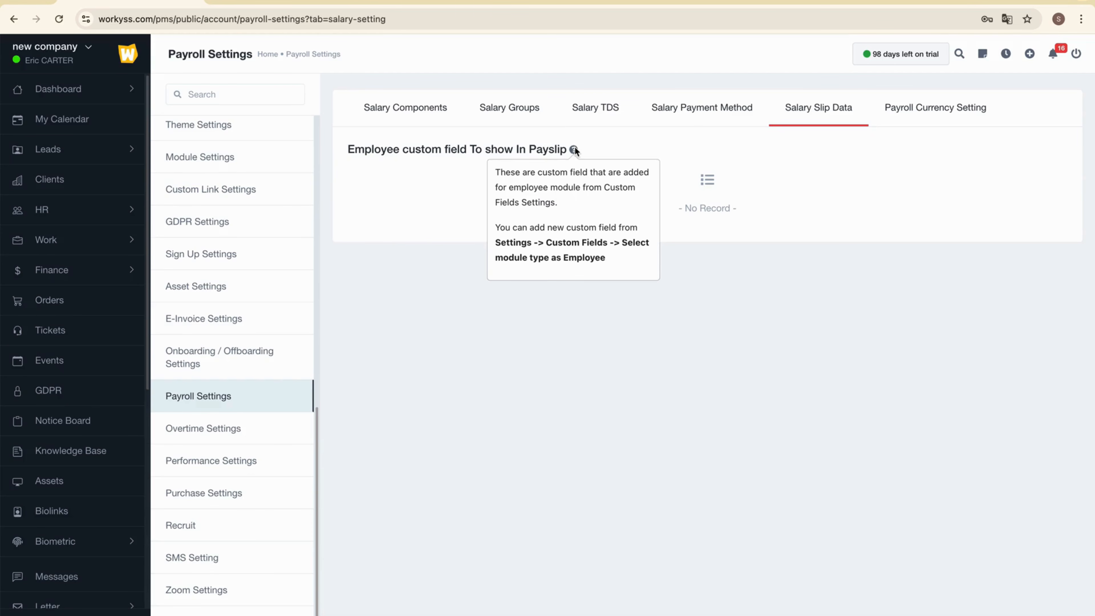
Step: Start a new custom field in the Custom Fields settings for the Employee module with the label Tax ID
scroll(248, 236, "up", 6)
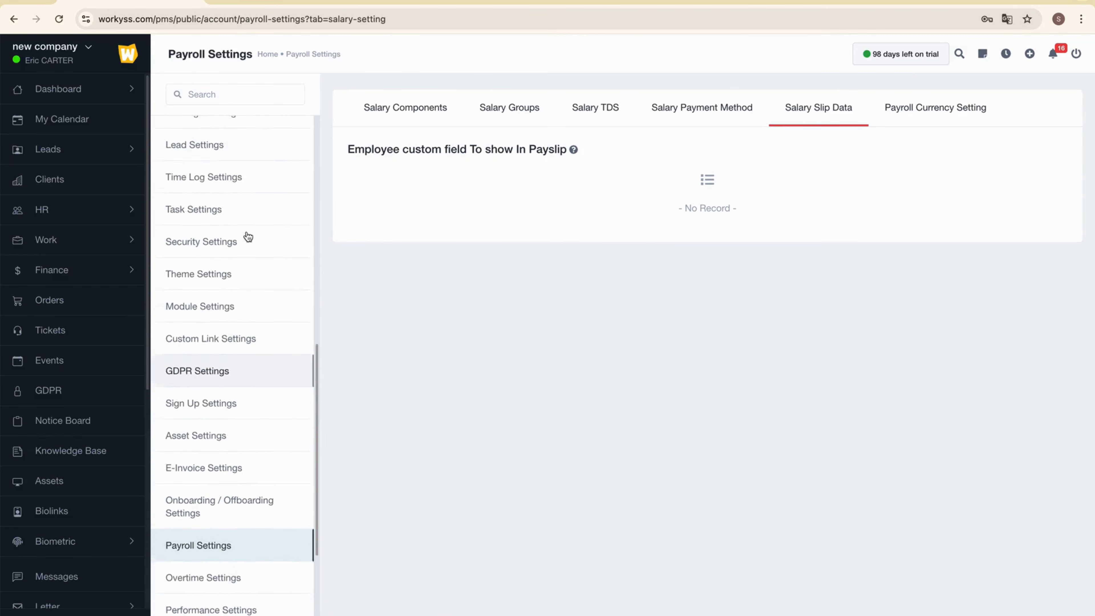
scroll(247, 236, "up", 2)
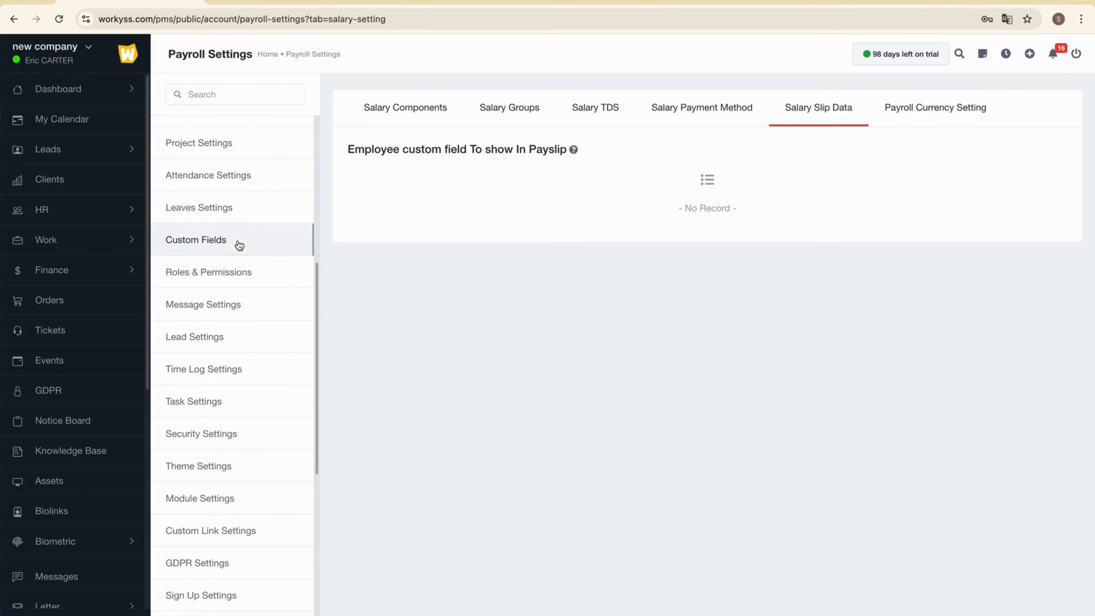
left_click(242, 243)
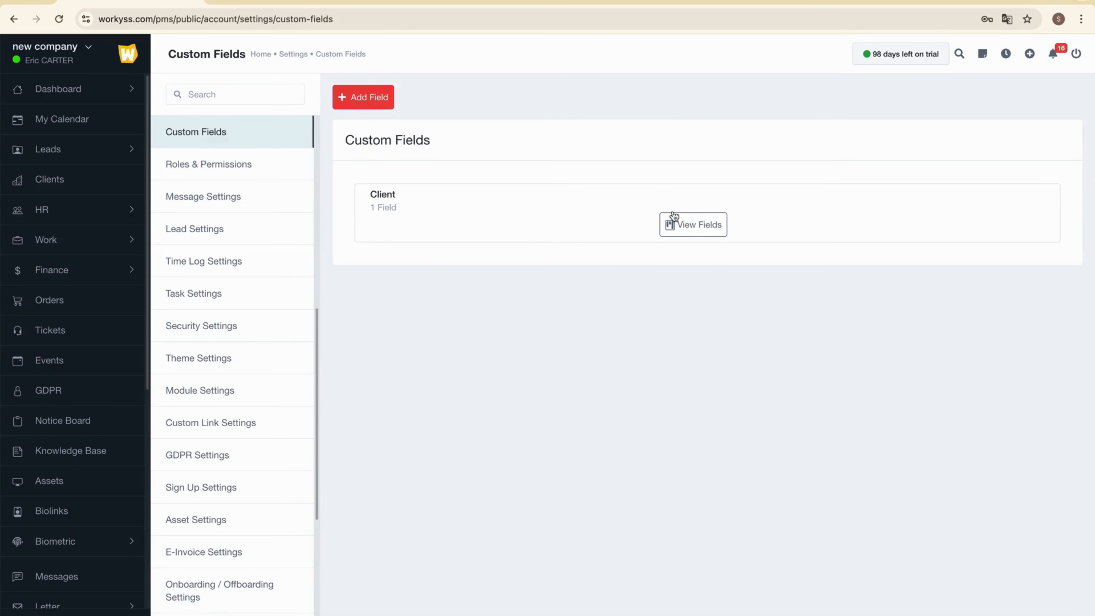
left_click(360, 98)
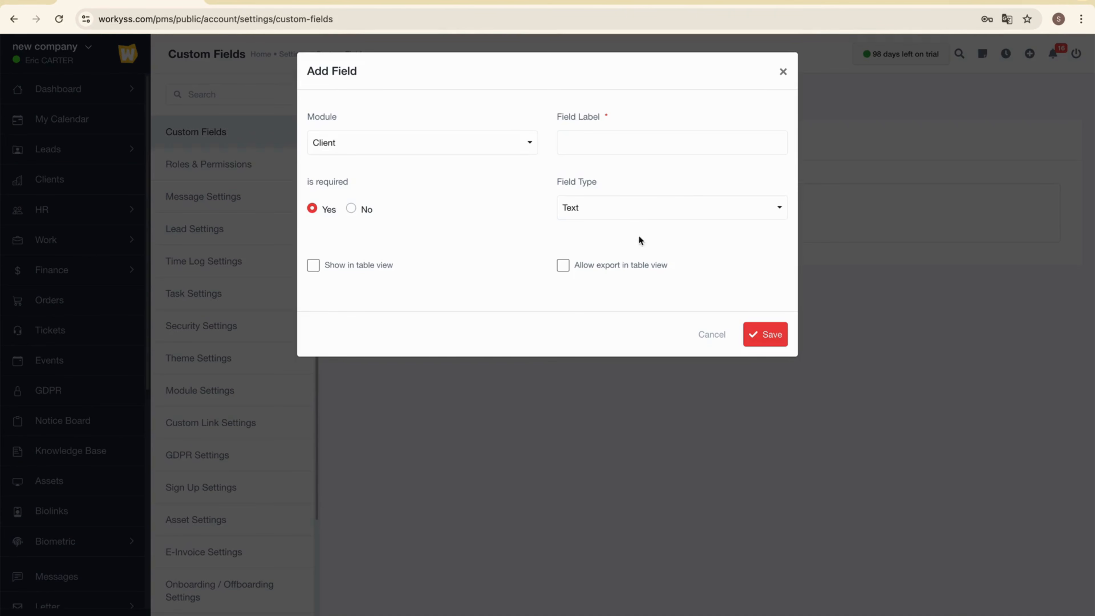
left_click(434, 150)
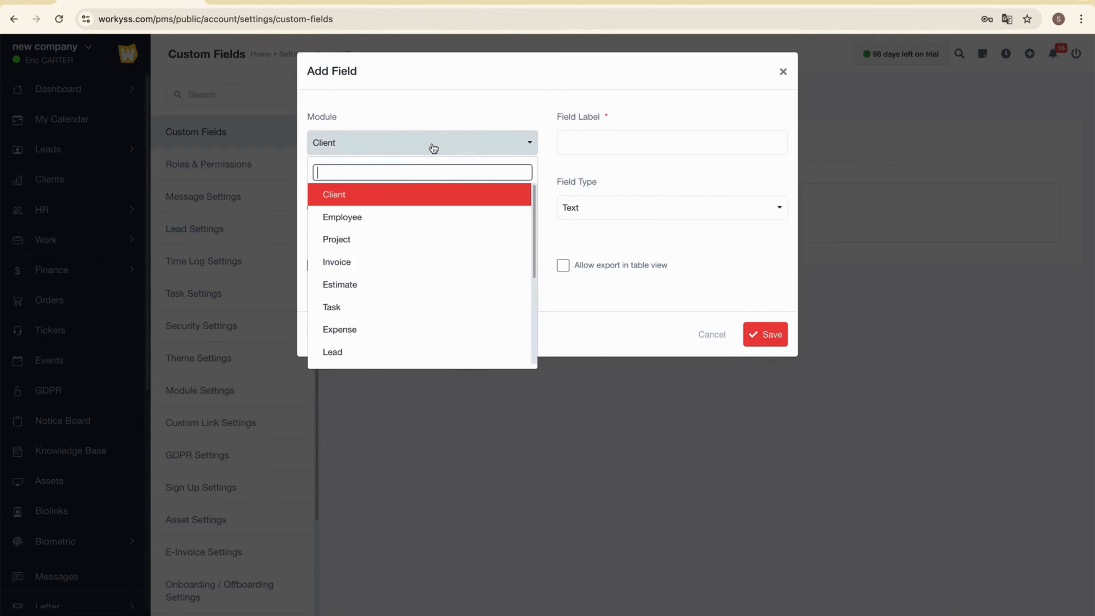
left_click(390, 218)
left_click(649, 152)
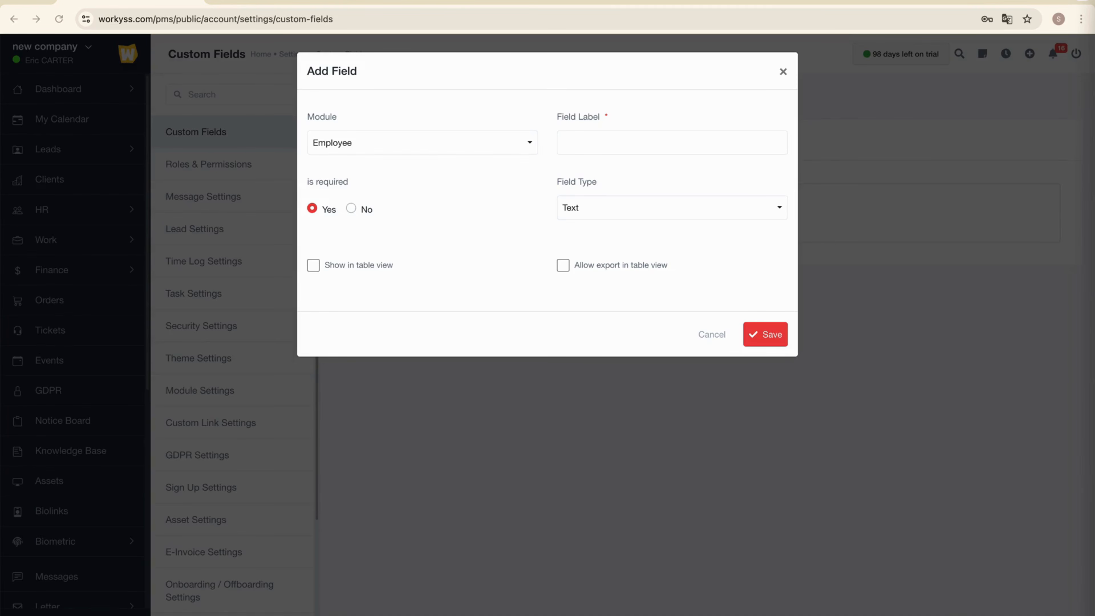
left_click(698, 140)
type("Tax ID")
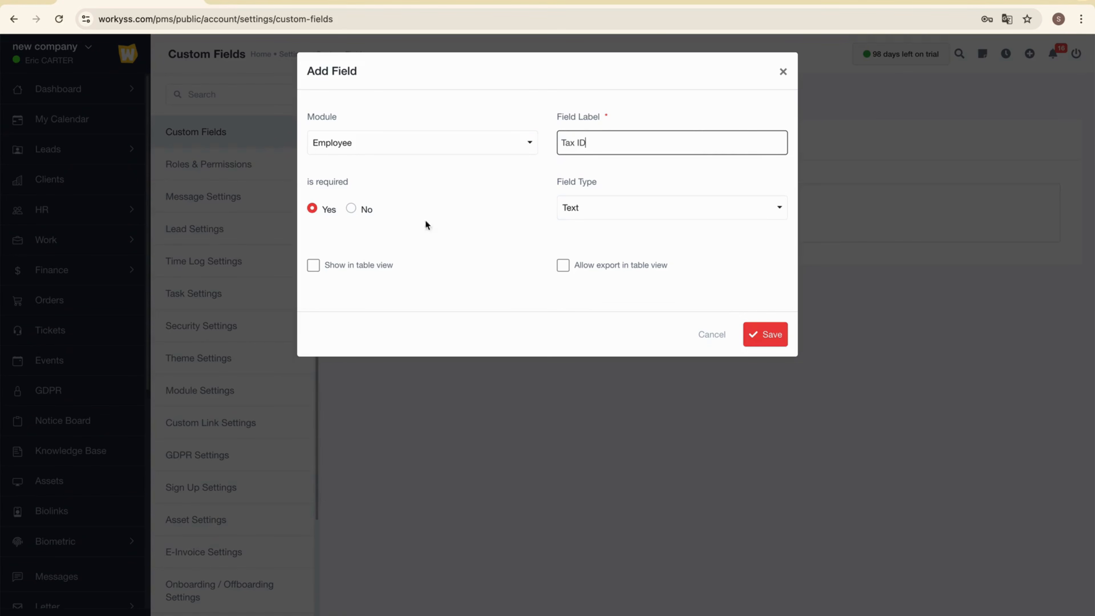
Step: Set the Tax ID field type to Number, enable showing and exporting it in table view, and save the field
left_click(603, 213)
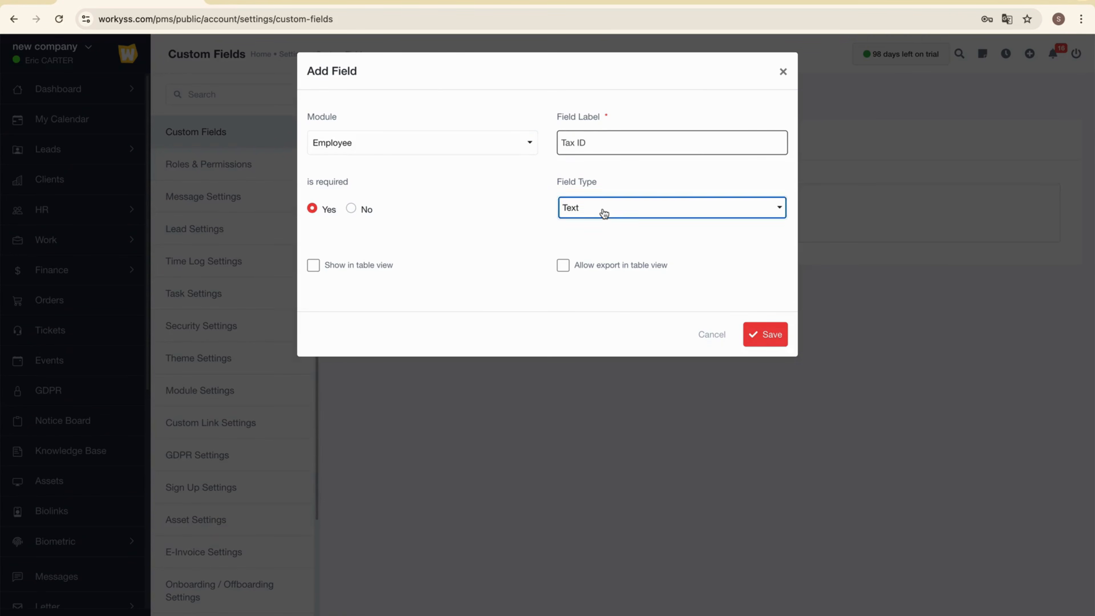
left_click(609, 282)
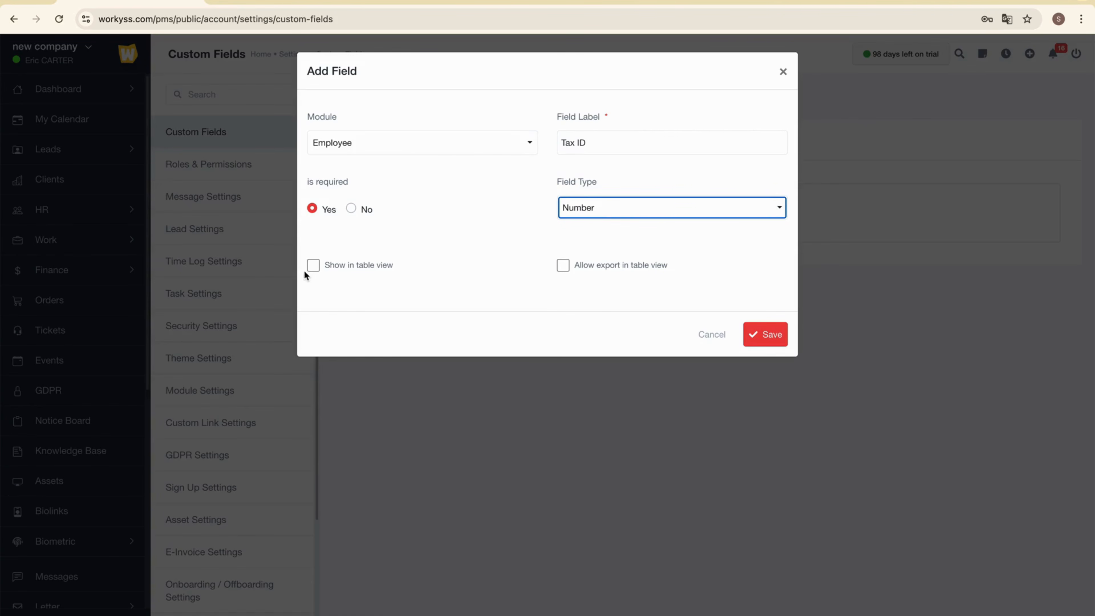
left_click(313, 266)
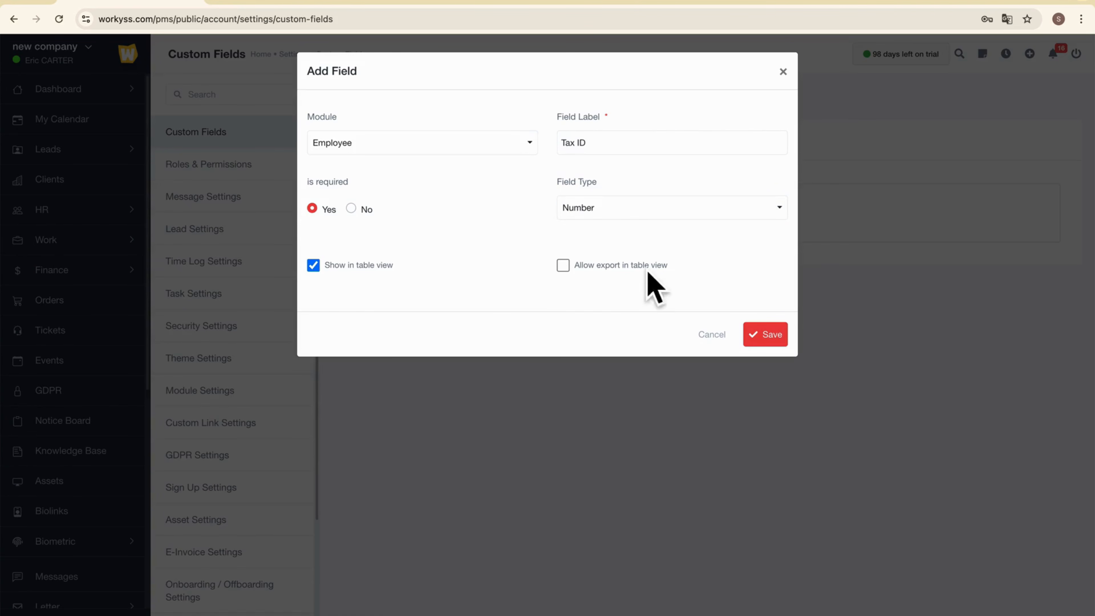
left_click(564, 266)
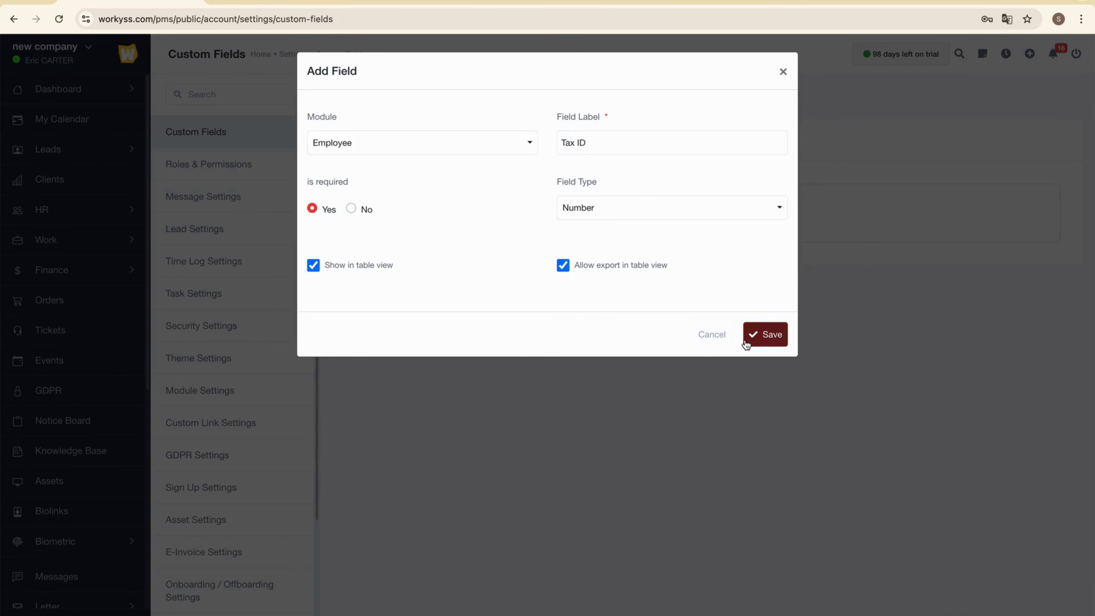
left_click(772, 335)
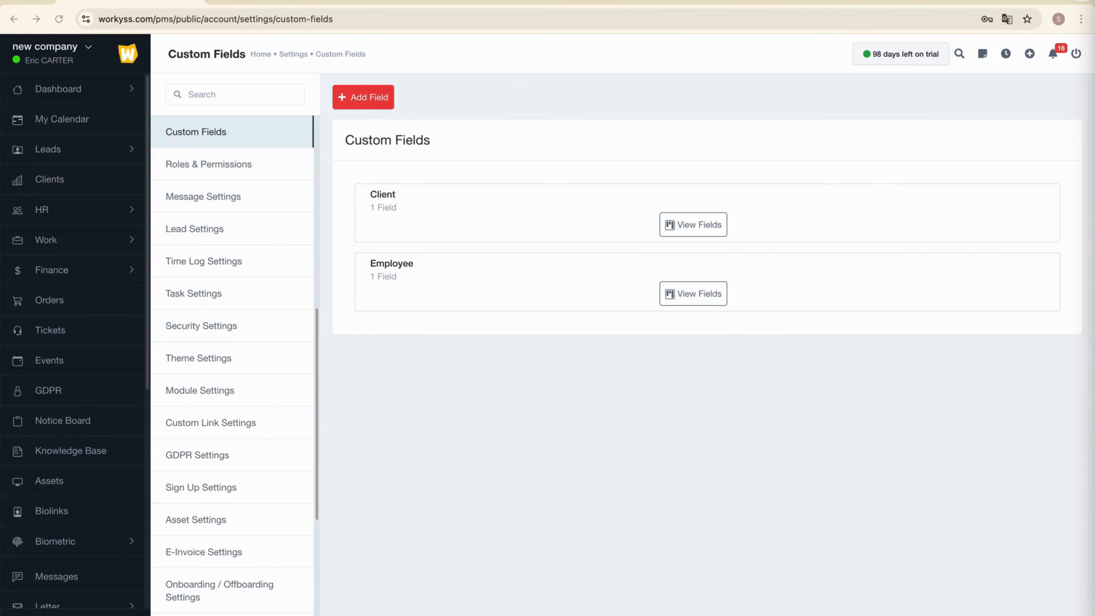
Step: Select the Tax ID custom field to show in the payslip in the payroll salary slip data, and save
scroll(295, 475, "down", 4)
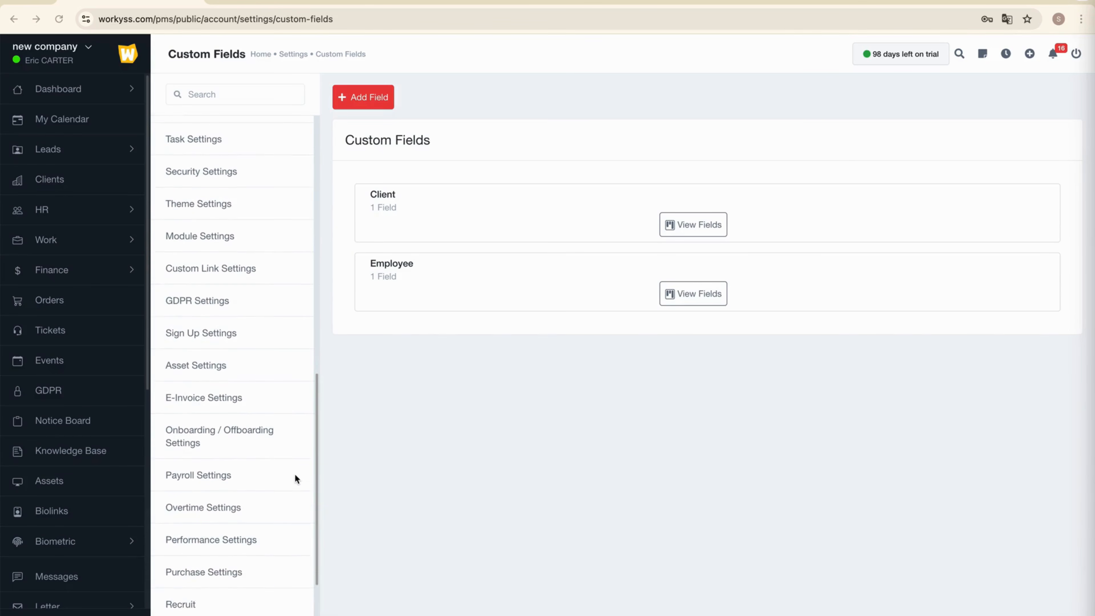
left_click(221, 464)
left_click(219, 468)
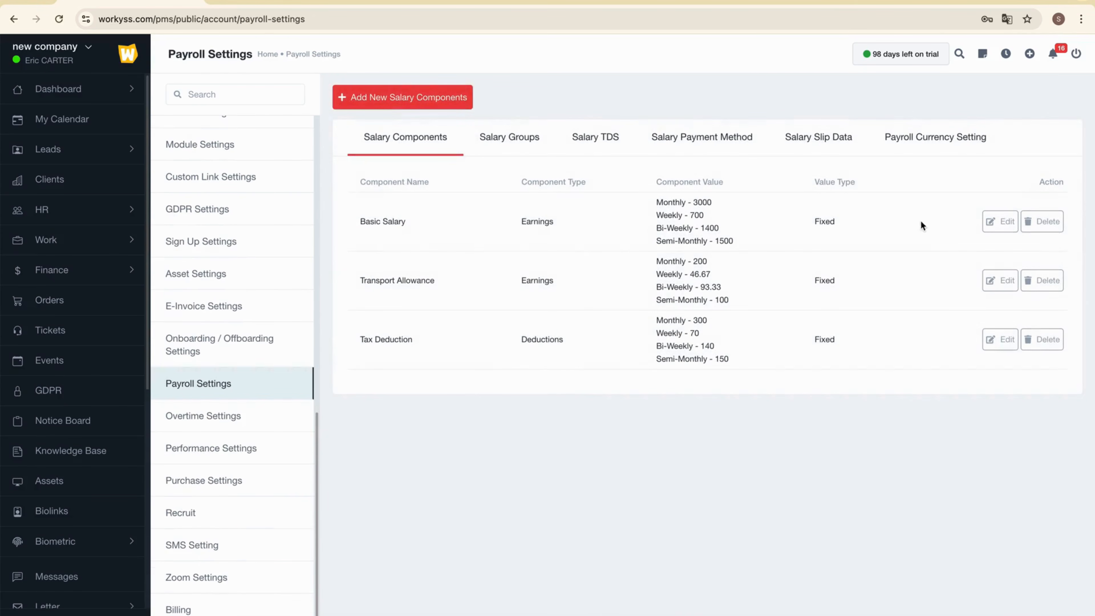
left_click(821, 142)
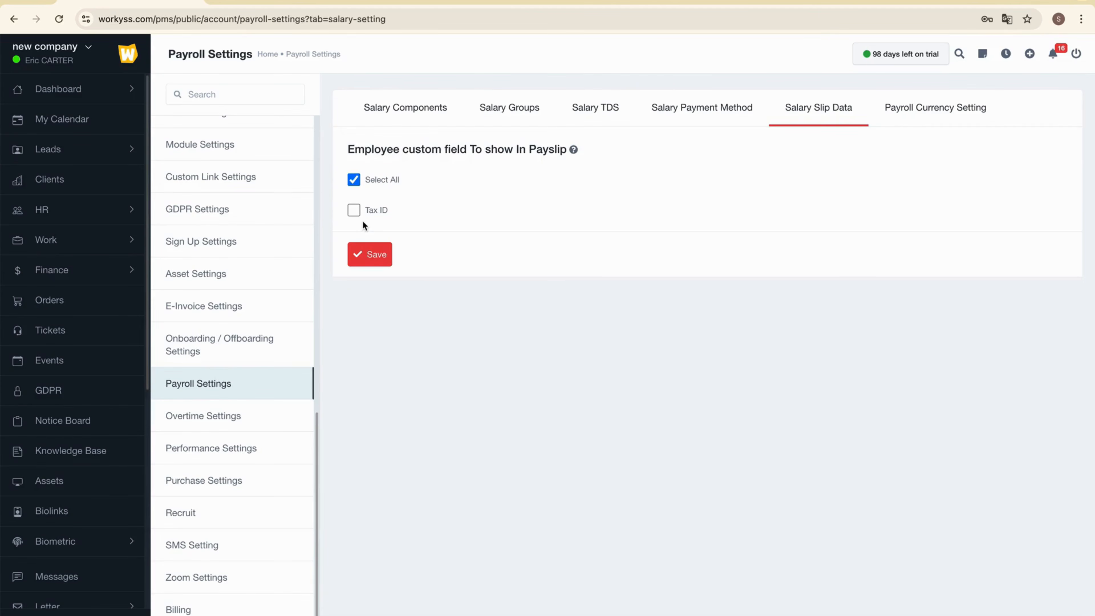
left_click(353, 210)
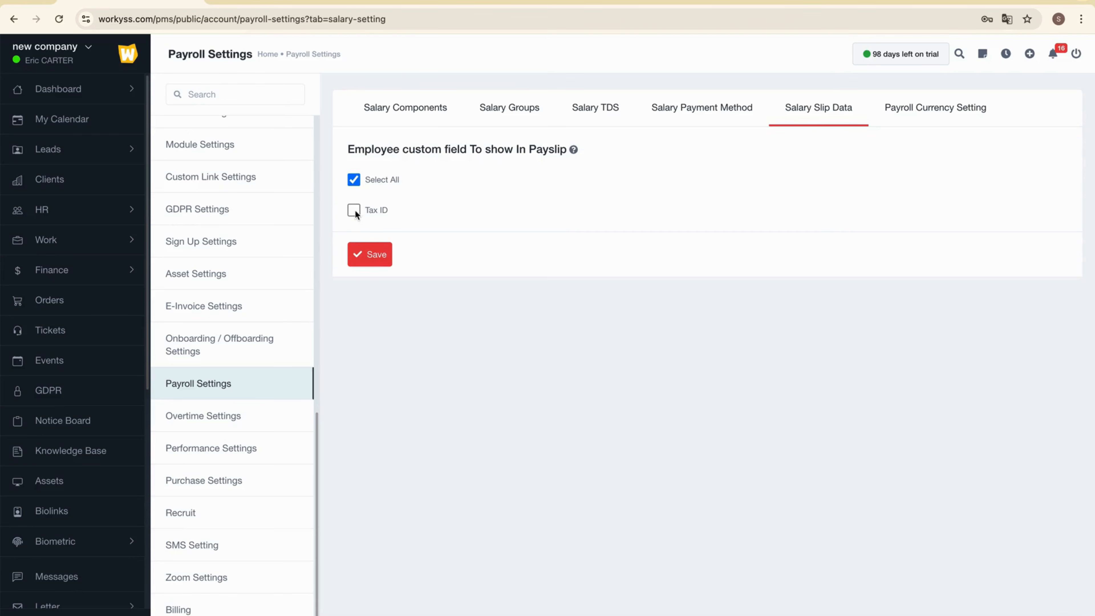
left_click(377, 259)
Step: Choose $ (USD) as the payroll currency in the payroll currency setting and save it
left_click(924, 120)
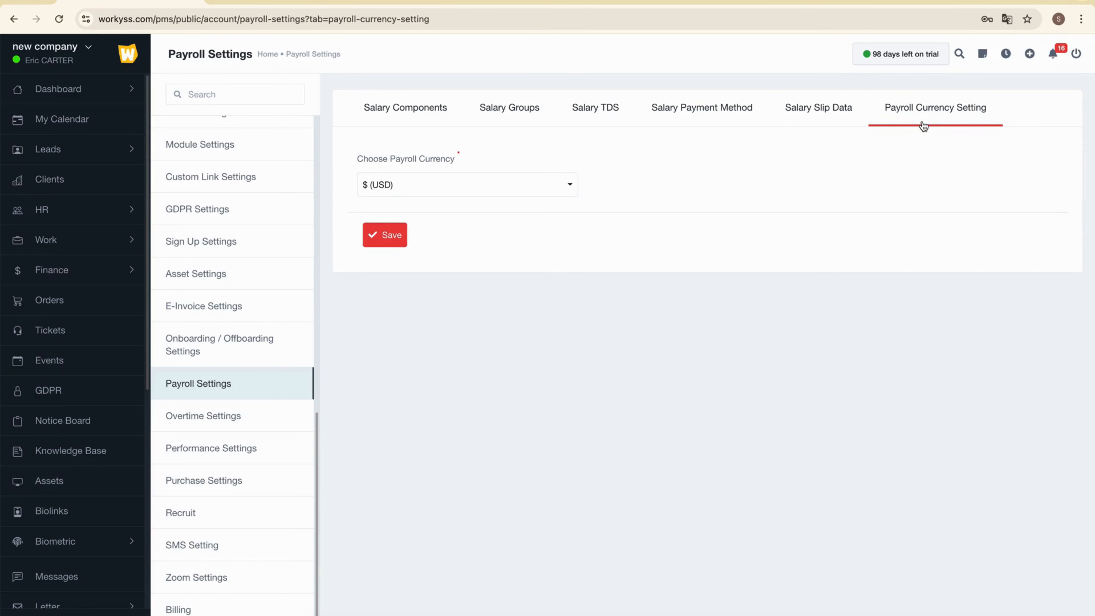
left_click(504, 185)
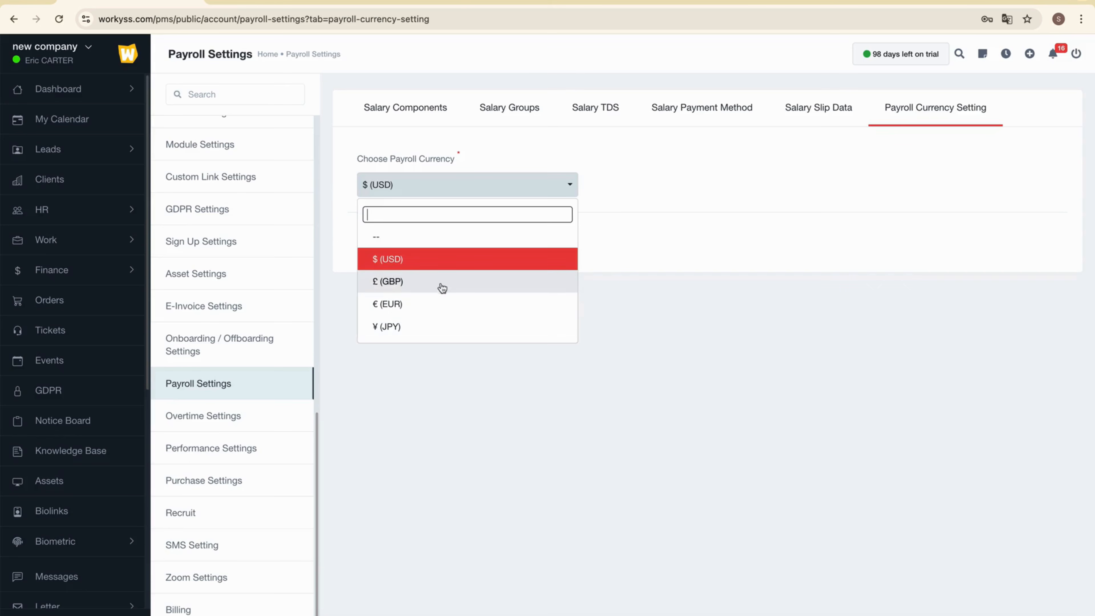
left_click(440, 260)
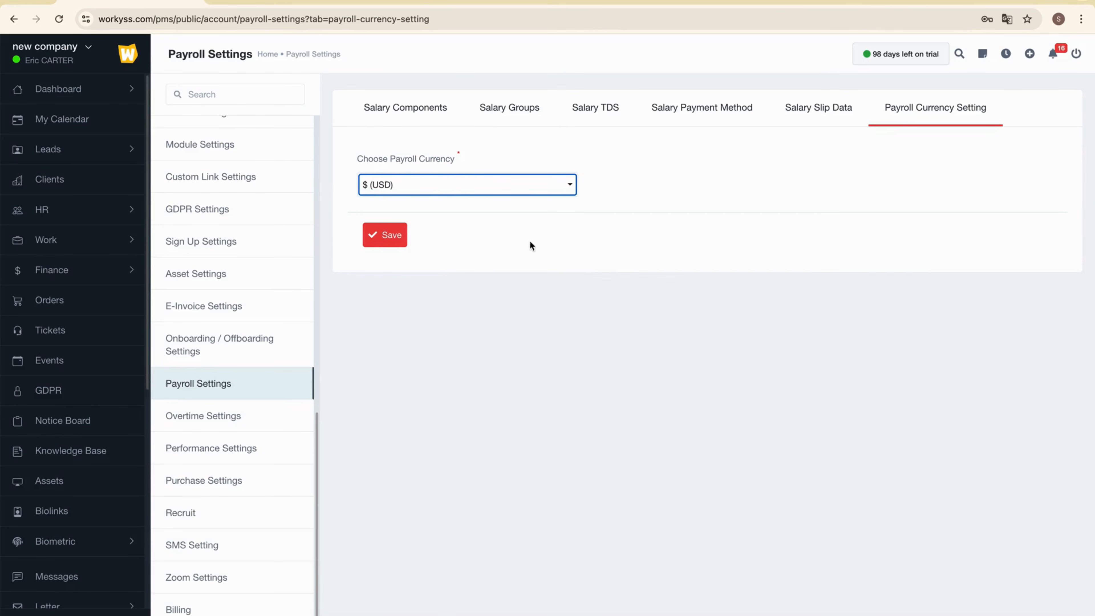
left_click(391, 239)
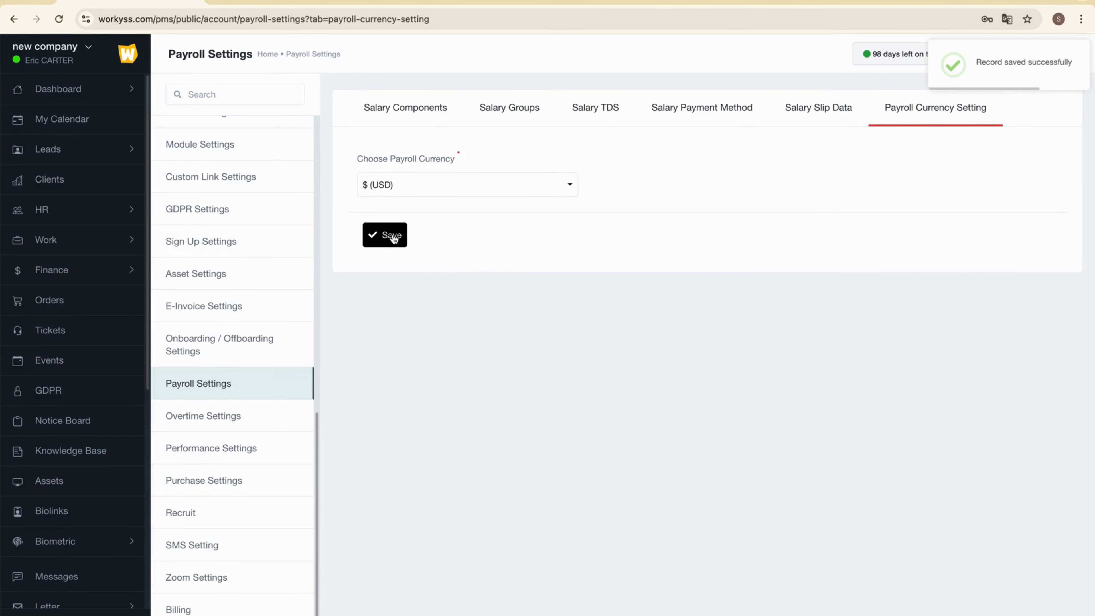